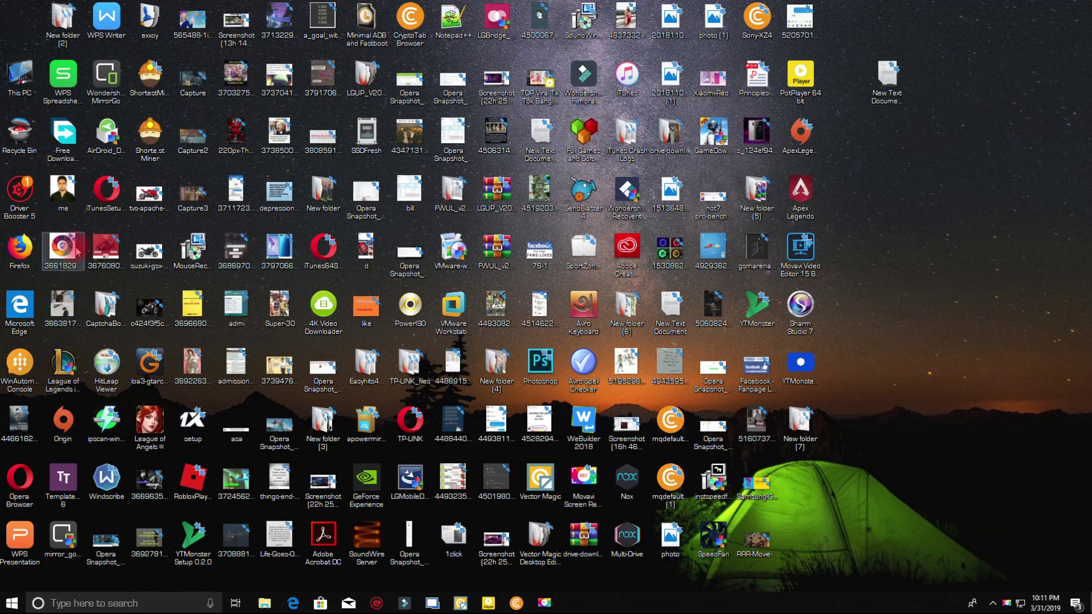
- Browse This PC to D:\Adobe After Effects Cc 2019\Photomotion X\Photomotion - Portrait
{"action": "double_click", "coordinate": [17, 82]}
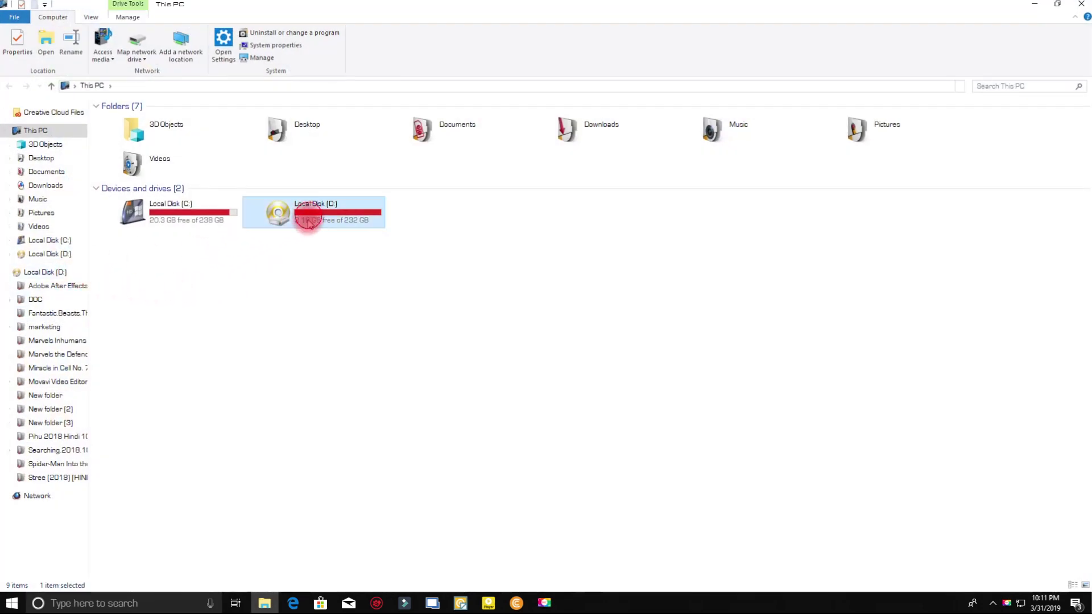
{"action": "double_click", "coordinate": [305, 220]}
{"action": "double_click", "coordinate": [136, 150]}
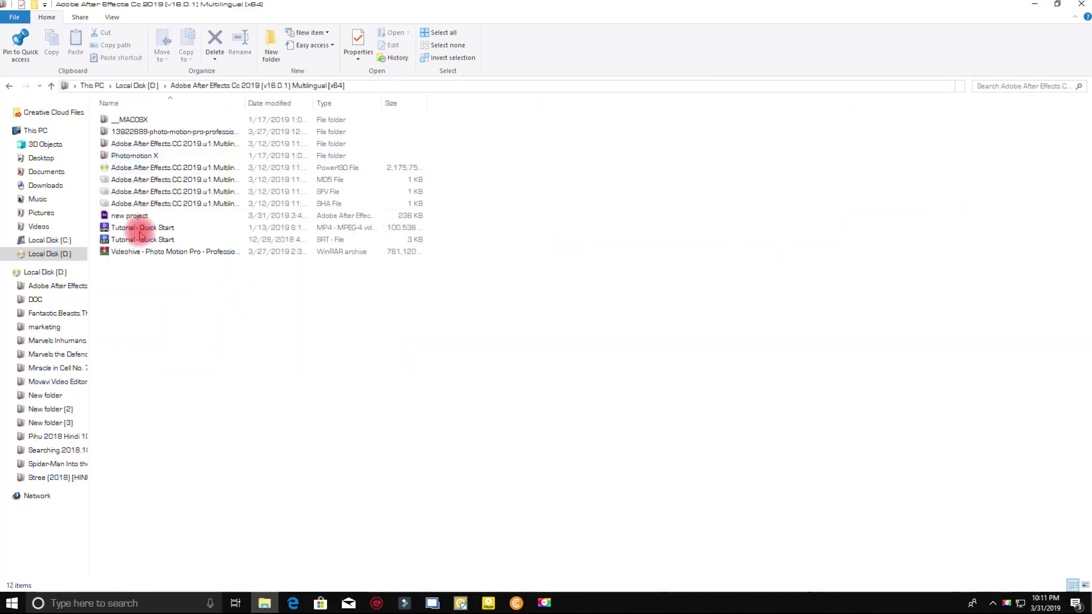
{"action": "double_click", "coordinate": [149, 157]}
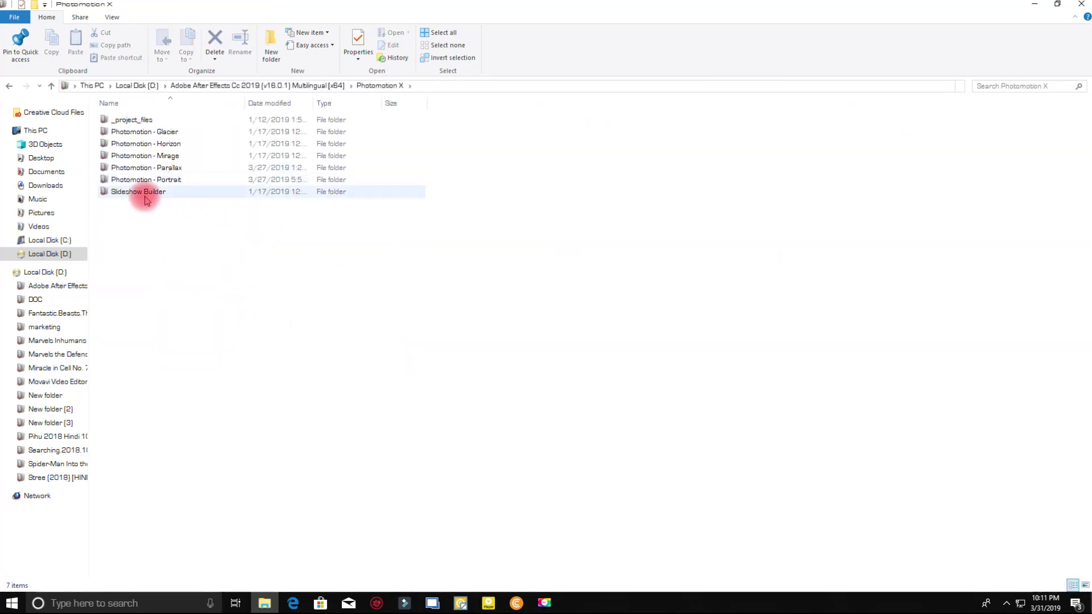
{"action": "double_click", "coordinate": [154, 180]}
- Open the Photomotion - Portrait project in After Effects, dismissing the script error first
{"action": "double_click", "coordinate": [151, 192]}
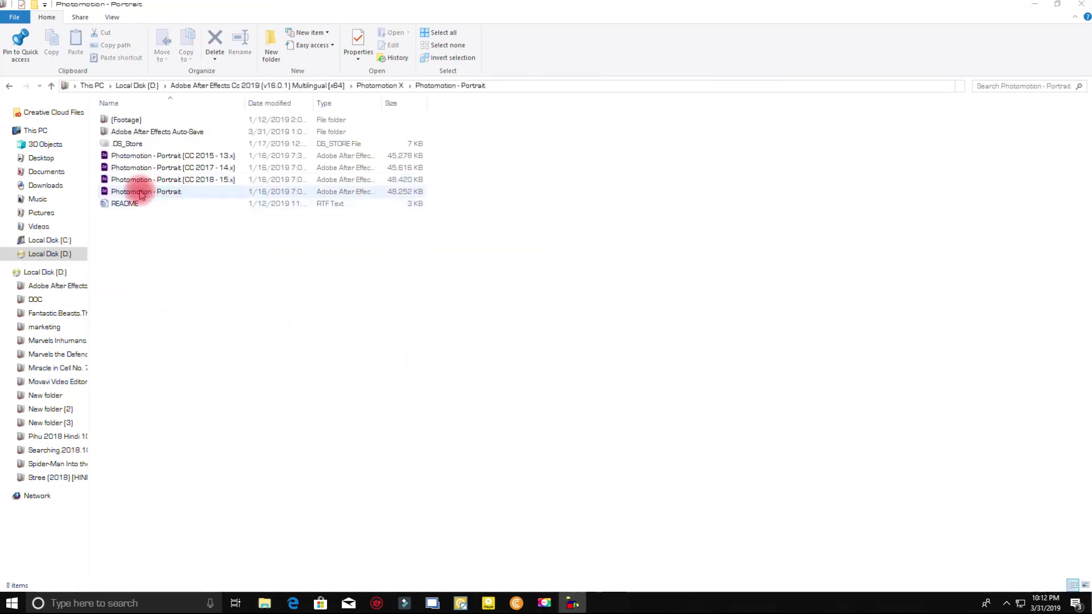
{"action": "left_click", "coordinate": [628, 346]}
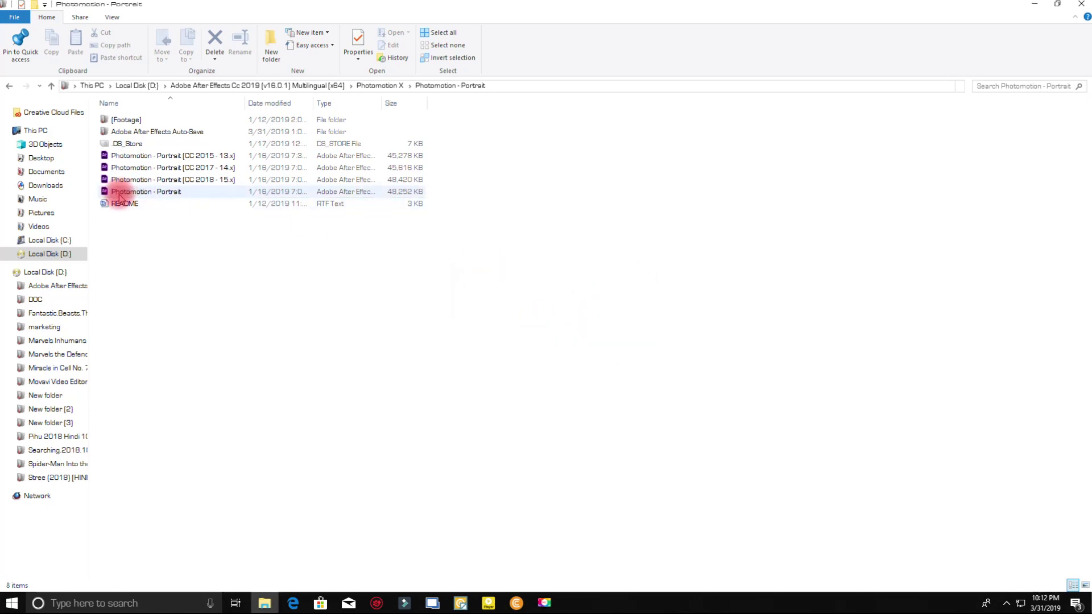
{"action": "double_click", "coordinate": [145, 192]}
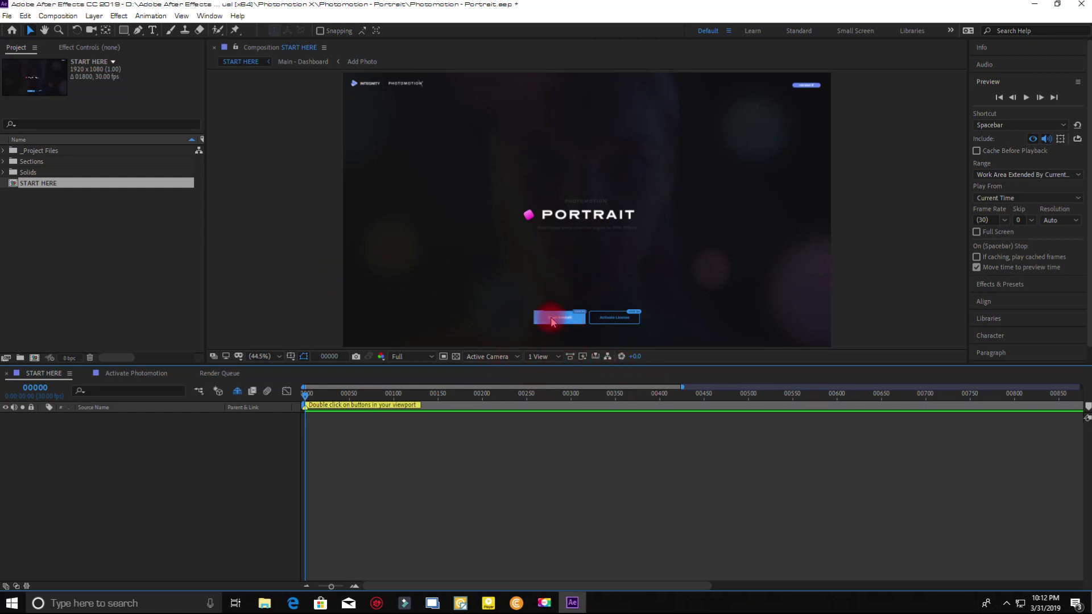
- Start the Portrait template from the START HERE comp to reach the Main - Dashboard
{"action": "double_click", "coordinate": [552, 322]}
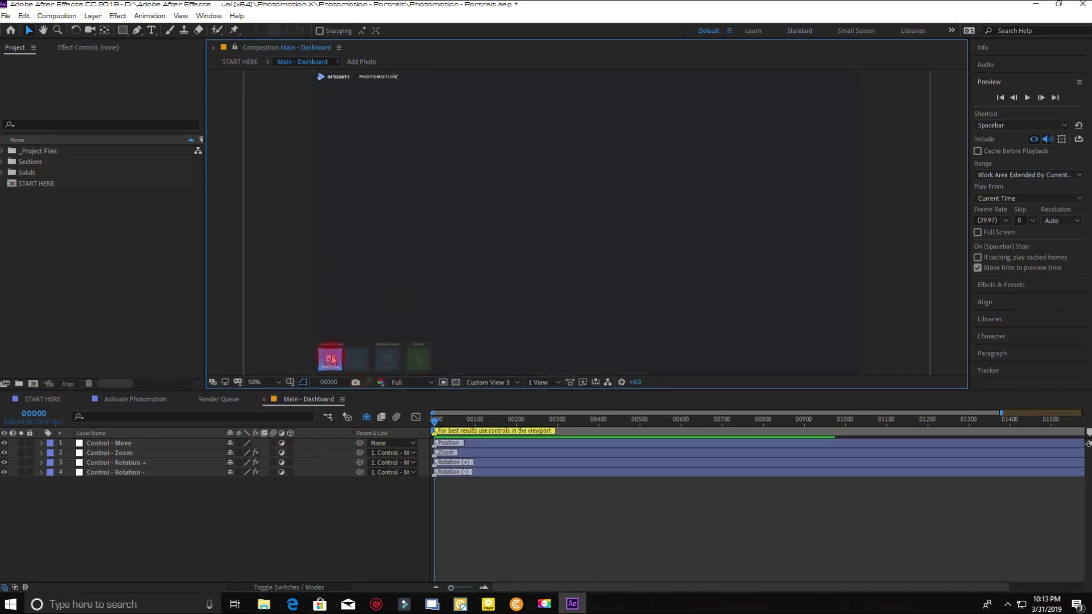
- Open the Add Photo composition and import beautiful-beauty-downtown-1649094.jpg from Documents
{"action": "double_click", "coordinate": [331, 360]}
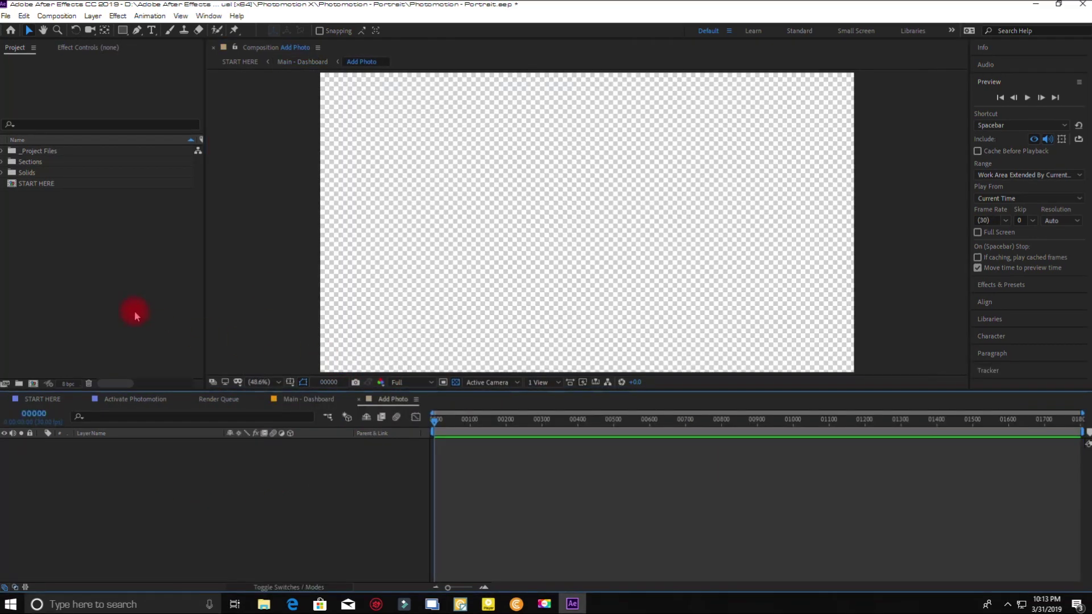
{"action": "right_click", "coordinate": [52, 235]}
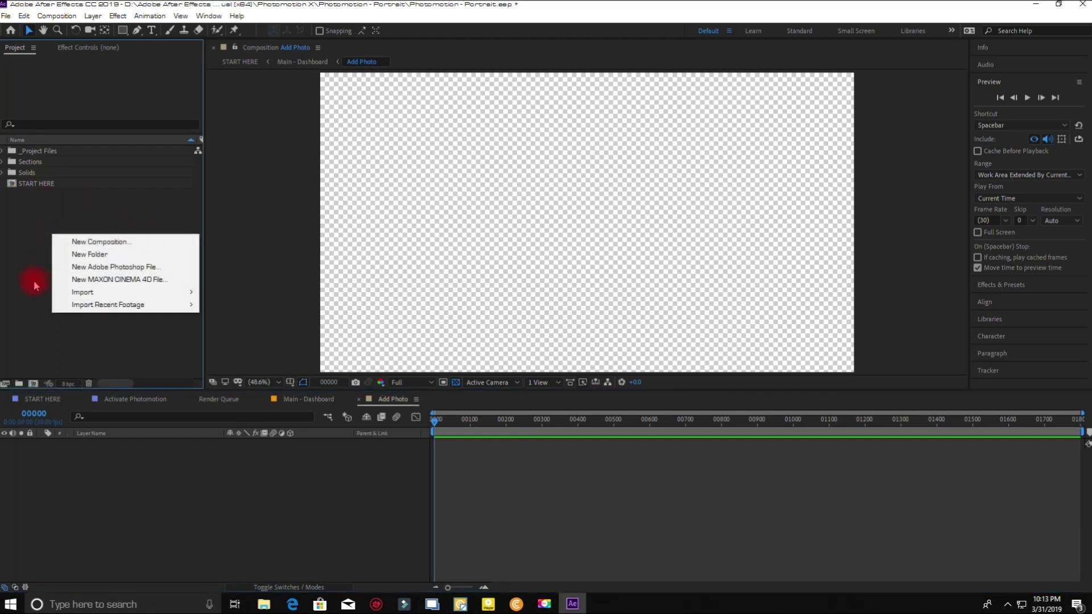
{"action": "left_click", "coordinate": [228, 291]}
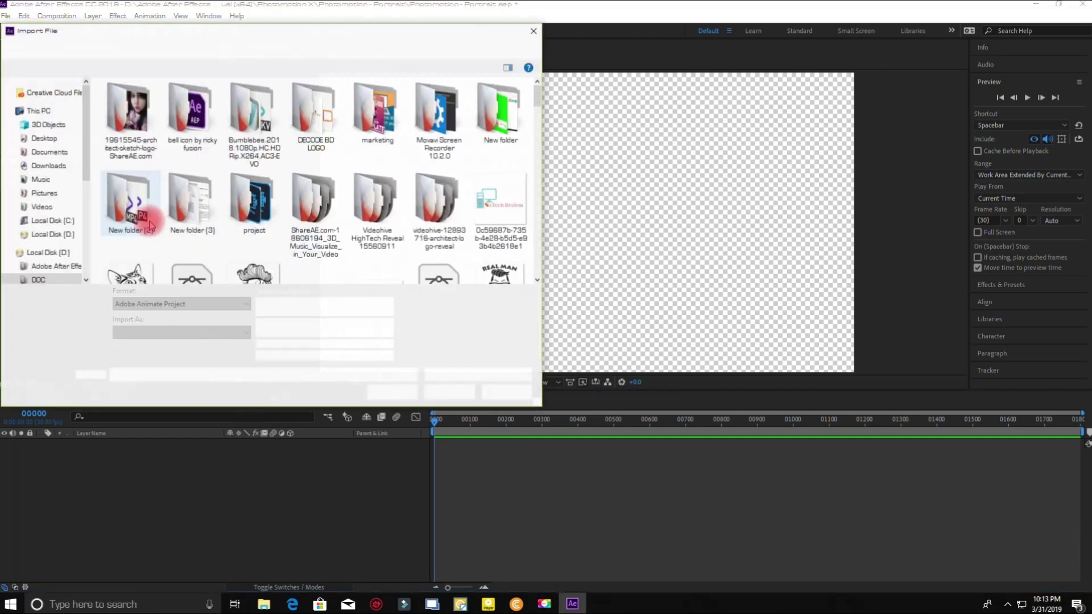
{"action": "left_click", "coordinate": [49, 152]}
{"action": "scroll", "coordinate": [239, 207], "scroll_direction": "down", "scroll_amount": 10}
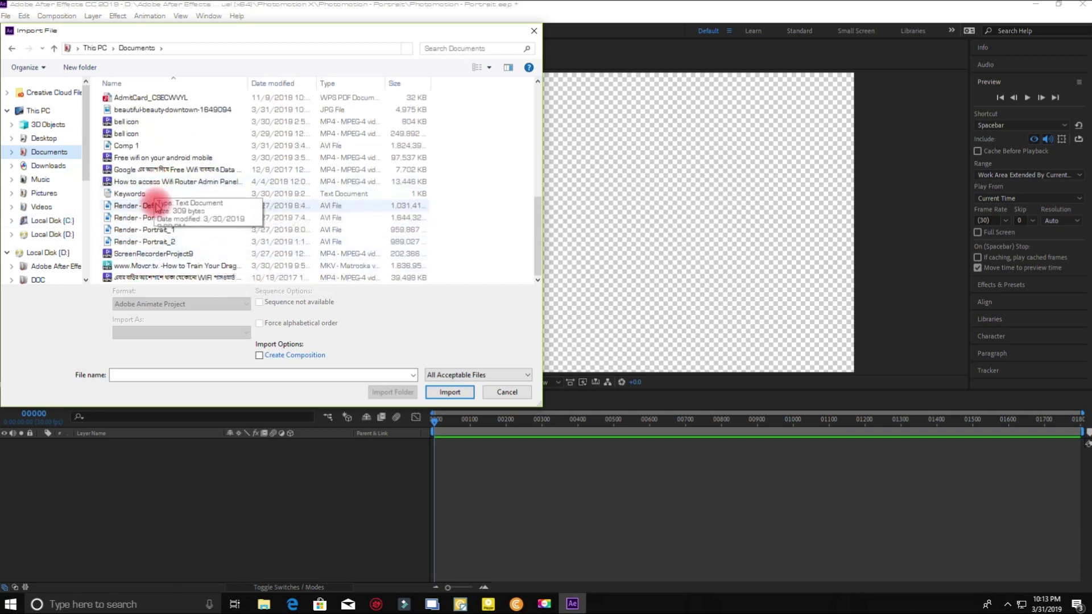
{"action": "scroll", "coordinate": [159, 125], "scroll_direction": "up", "scroll_amount": 1}
{"action": "left_click", "coordinate": [167, 146]}
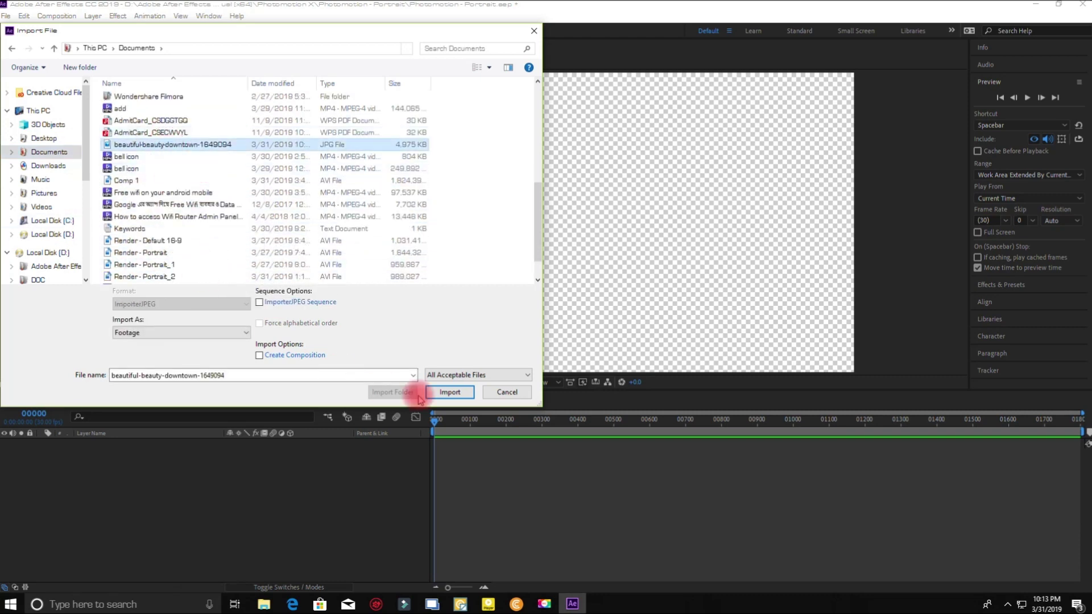
{"action": "left_click", "coordinate": [450, 392]}
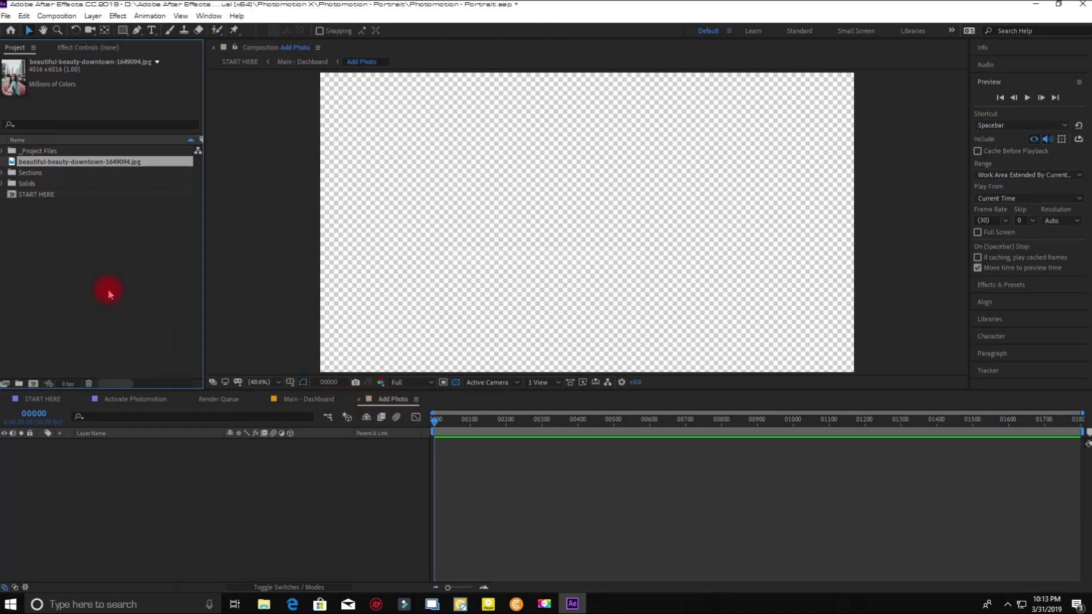
- Place the photo in the composition and scale it down to fit the frame height
{"action": "left_click_drag", "start_coordinate": [59, 167], "coordinate": [90, 453]}
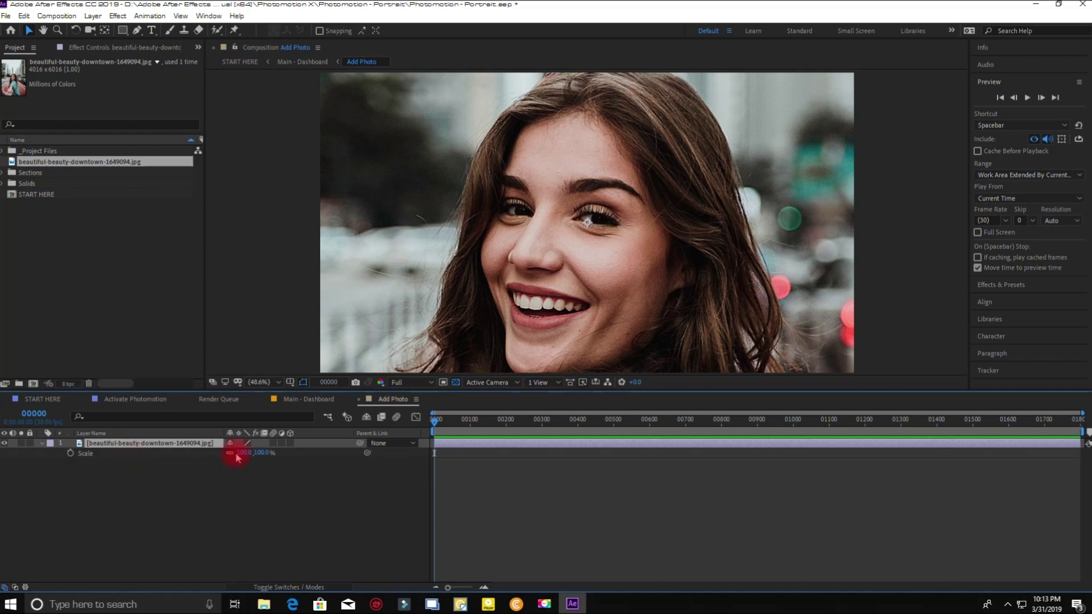
{"action": "left_click_drag", "start_coordinate": [247, 453], "coordinate": [203, 457]}
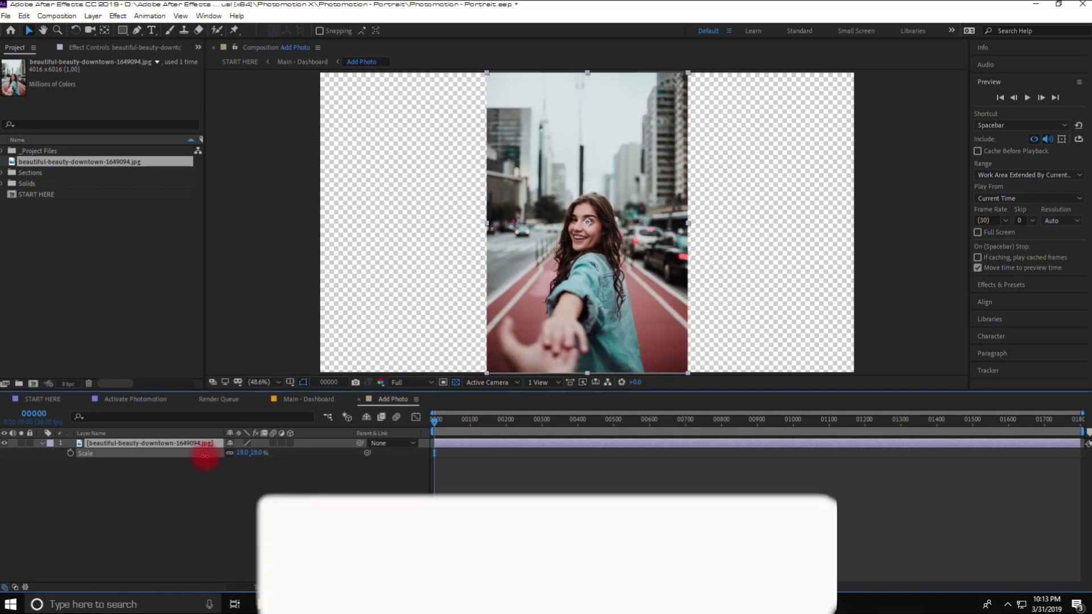
{"action": "left_click", "coordinate": [360, 309]}
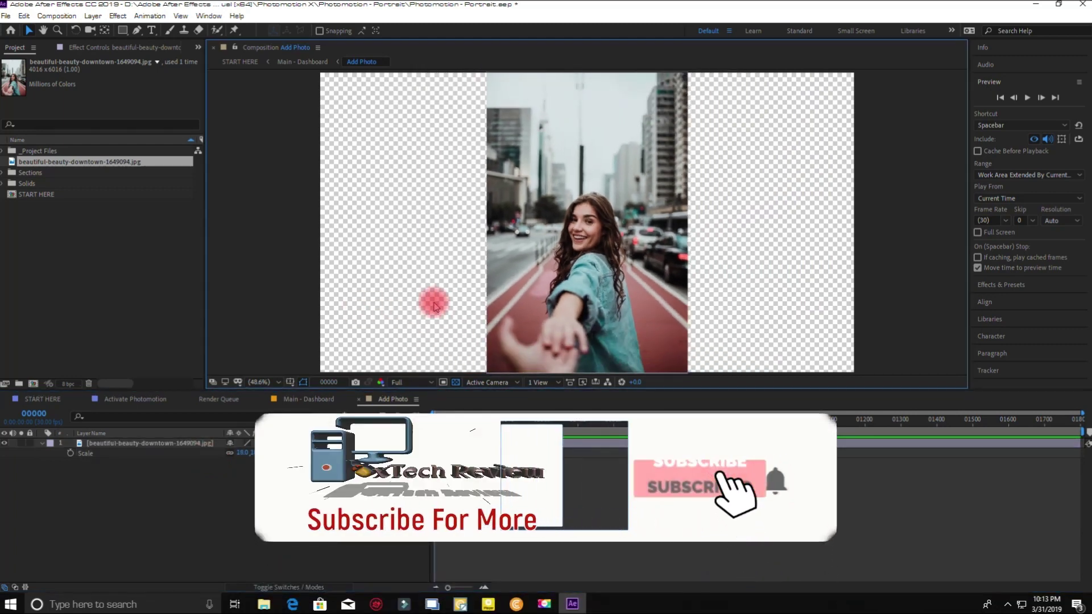
- Back on the Main - Dashboard, tick Activate in the Portrait effect controls
{"action": "left_click", "coordinate": [360, 400]}
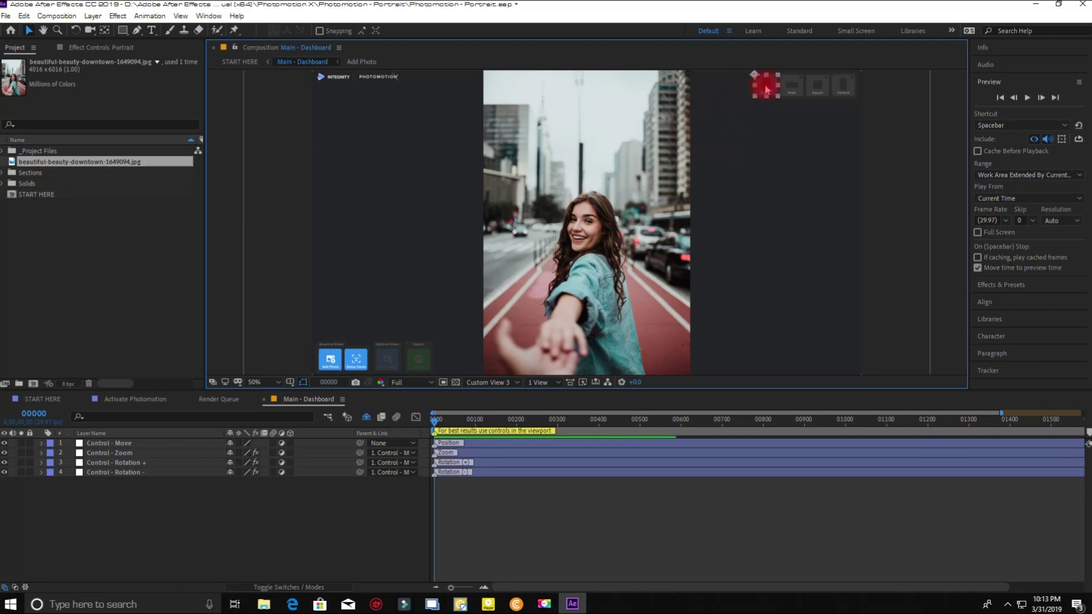
{"action": "left_click", "coordinate": [208, 15]}
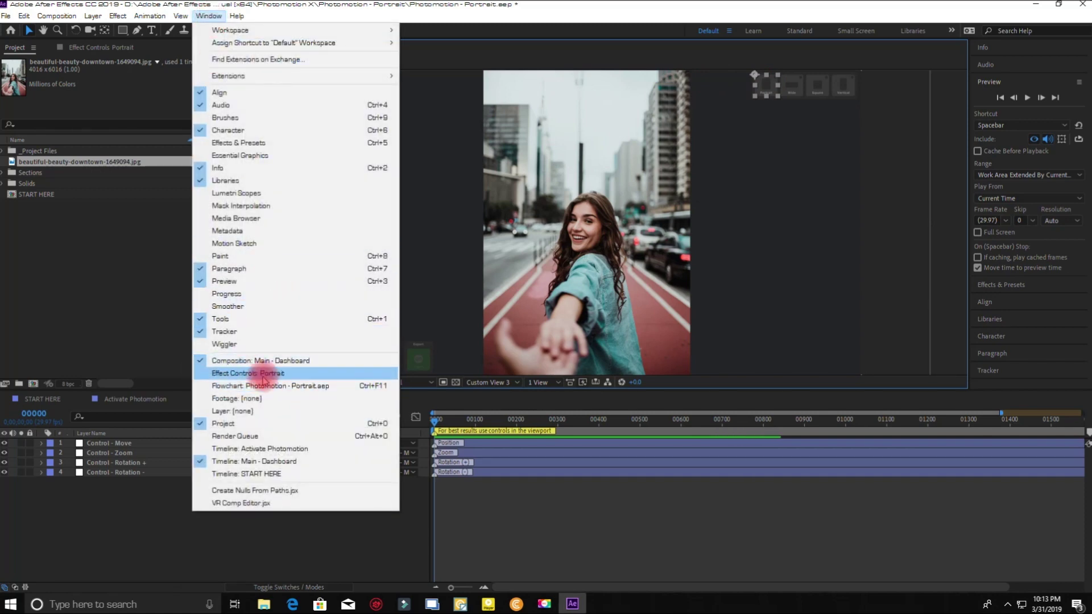
{"action": "left_click", "coordinate": [270, 374]}
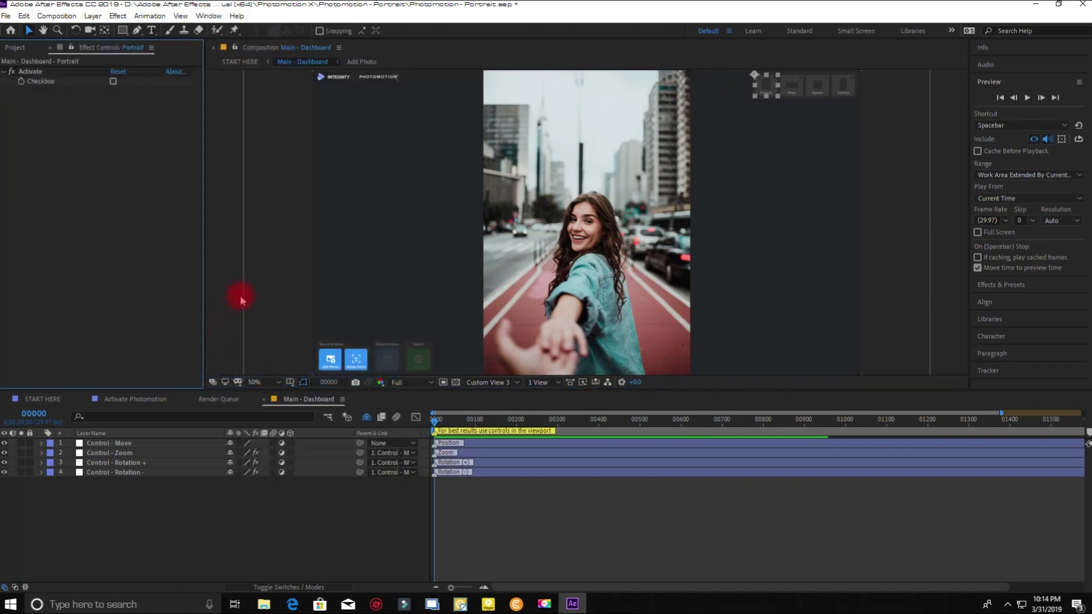
{"action": "left_click", "coordinate": [113, 82]}
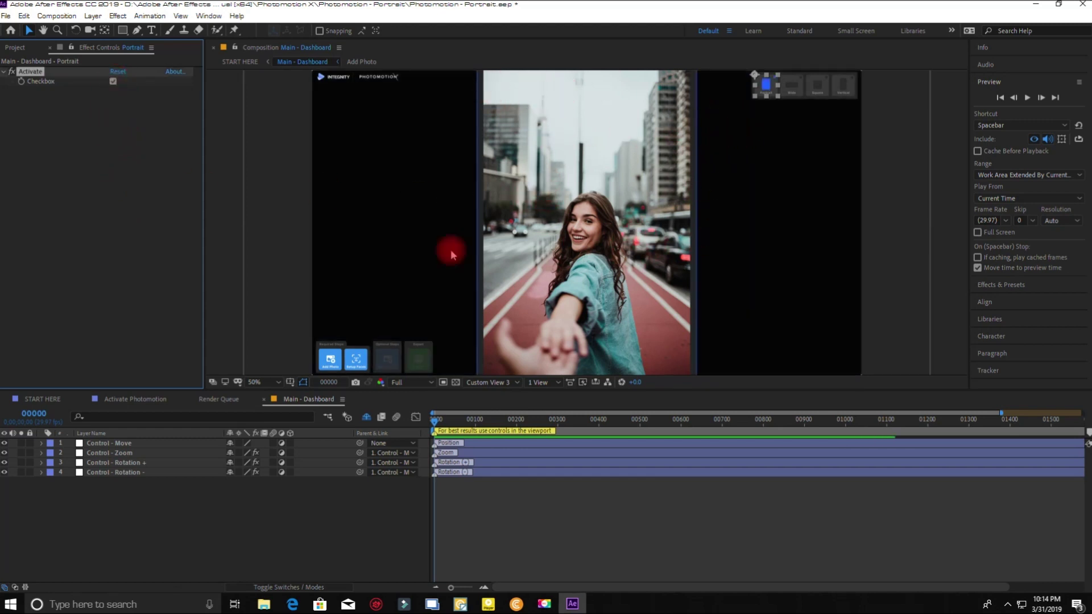
{"action": "left_click", "coordinate": [354, 525]}
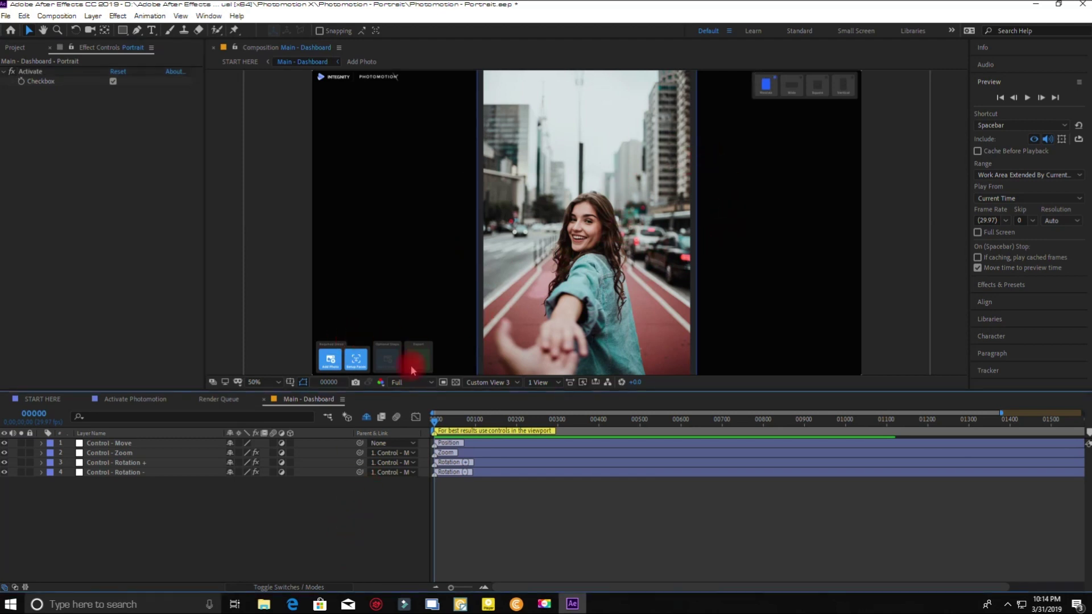
- In Setup Faces, place the Eye-Left, Eye-Right and Nose points on the woman's face
{"action": "double_click", "coordinate": [357, 360]}
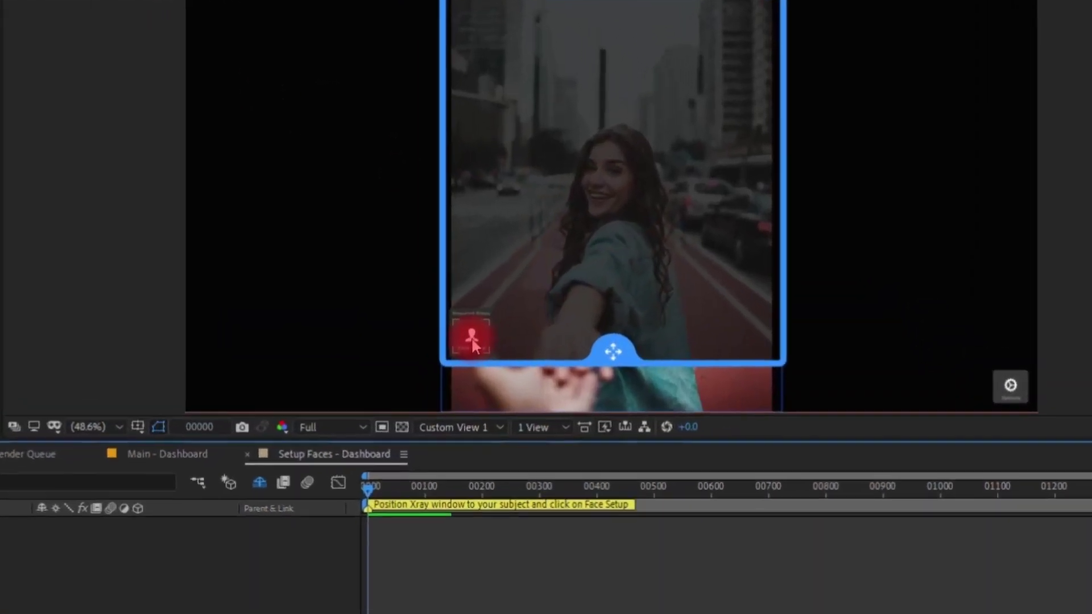
{"action": "left_click", "coordinate": [472, 339]}
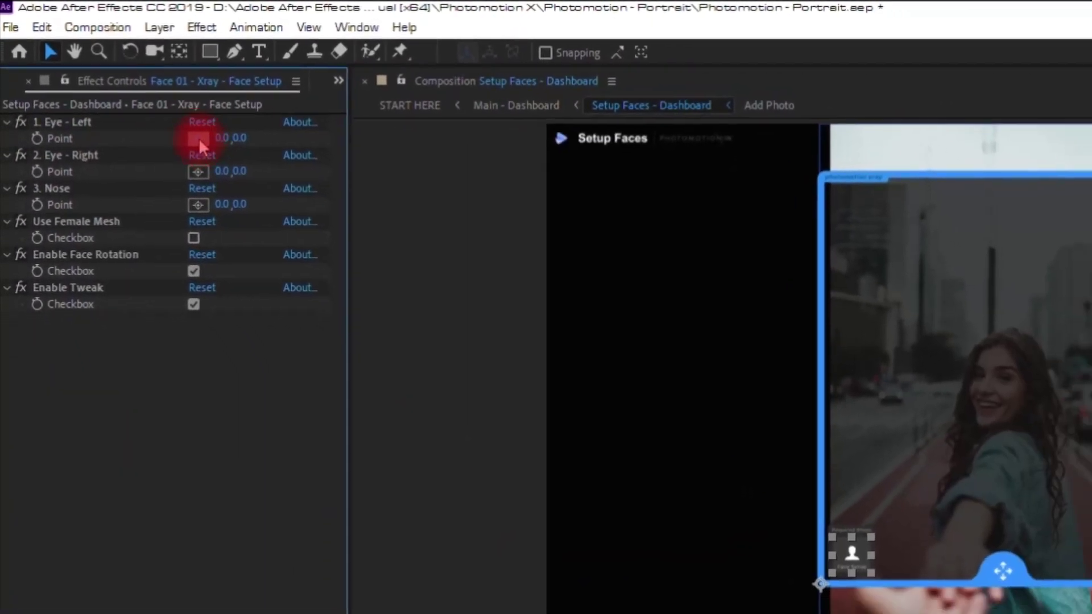
{"action": "left_click", "coordinate": [199, 138]}
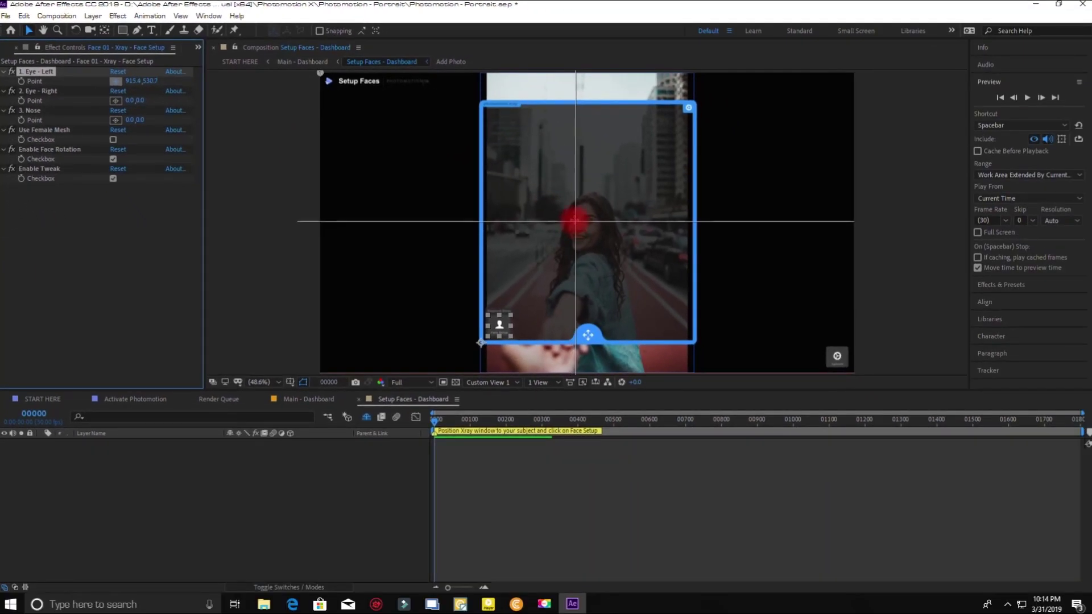
{"action": "left_click", "coordinate": [574, 219]}
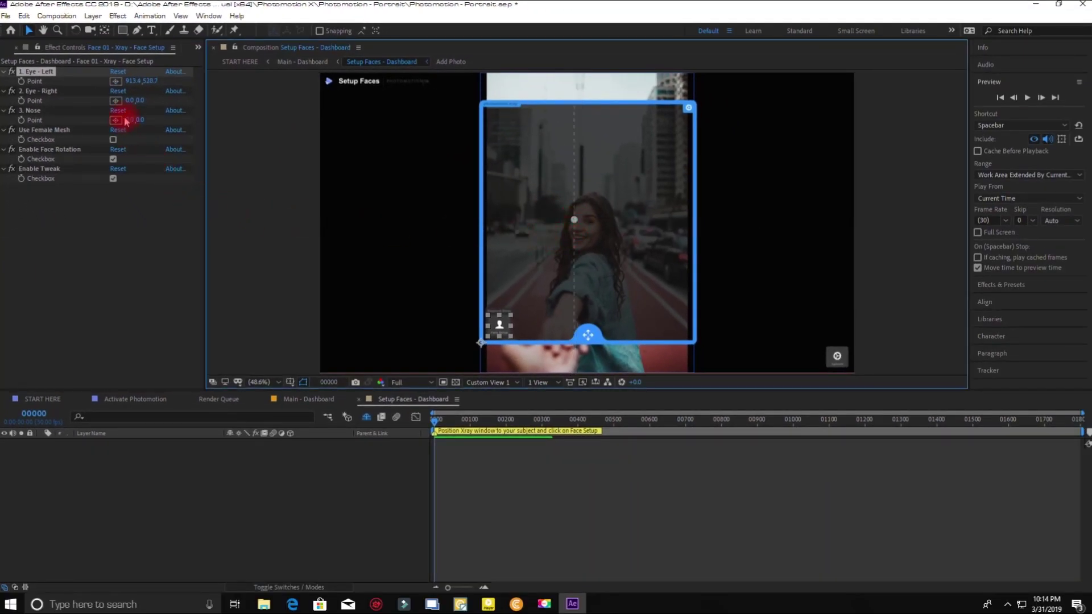
{"action": "left_click", "coordinate": [120, 102]}
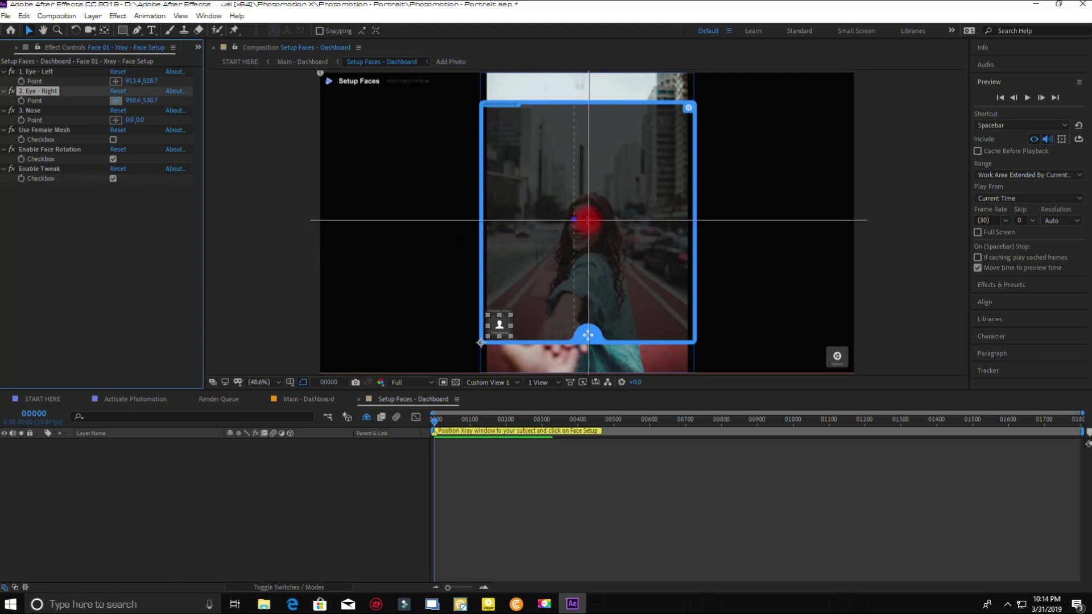
{"action": "left_click", "coordinate": [588, 220]}
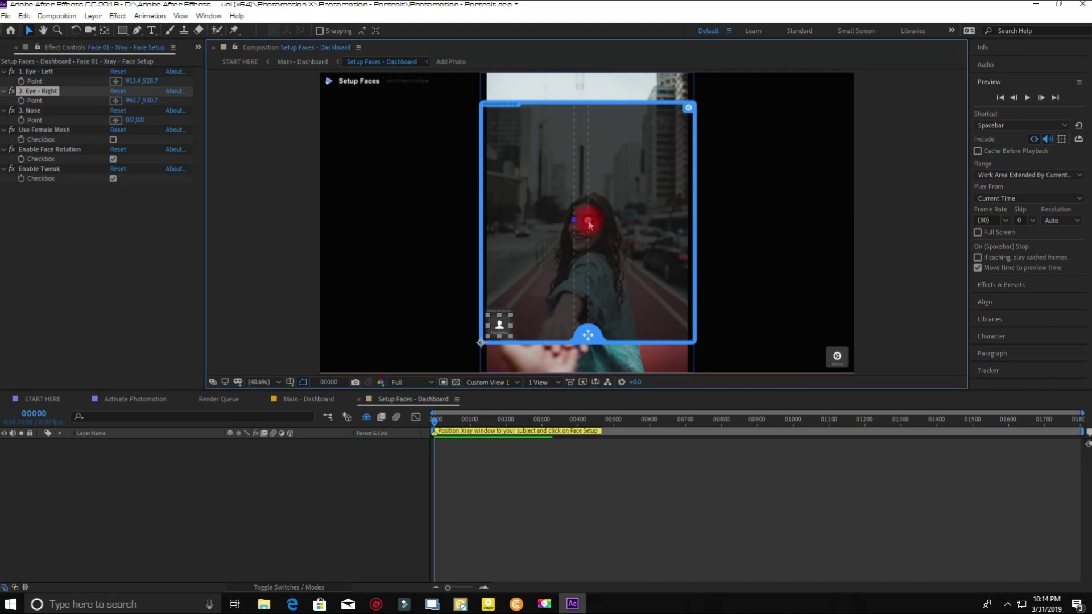
{"action": "left_click", "coordinate": [116, 120]}
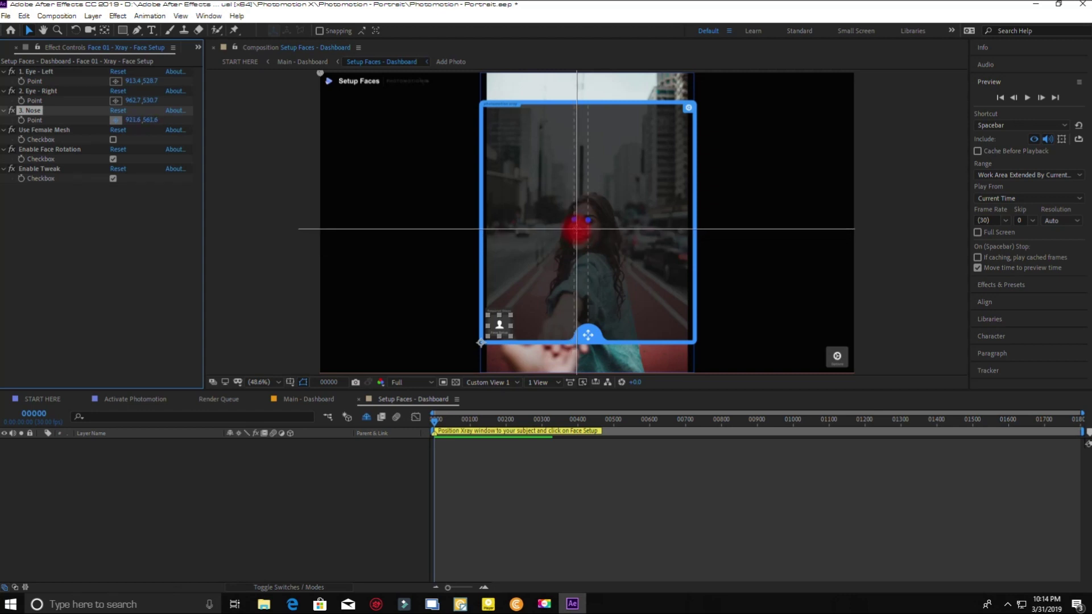
{"action": "left_click", "coordinate": [579, 229]}
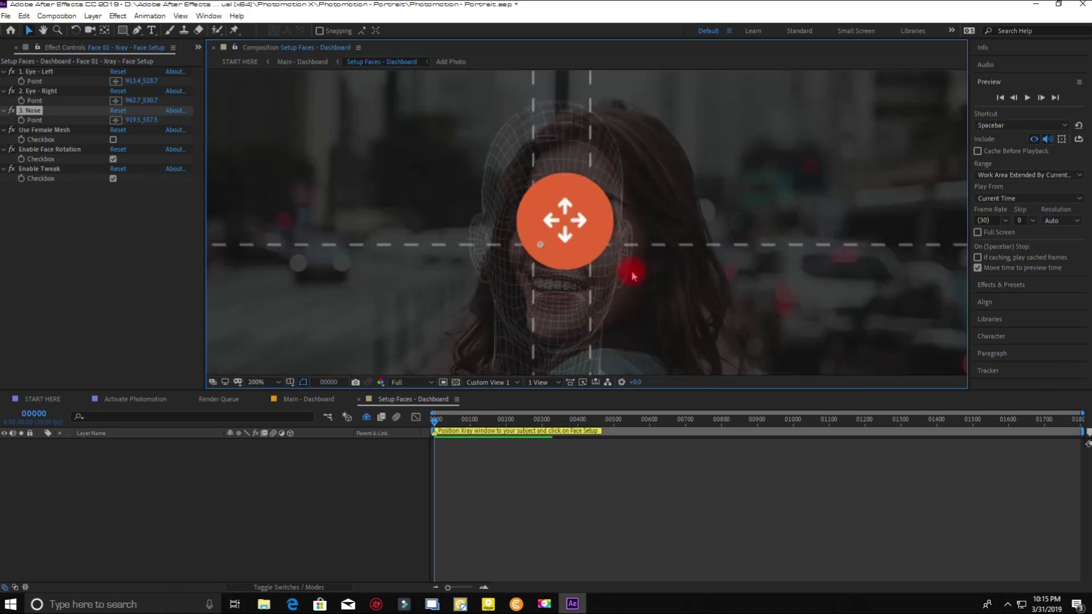
{"action": "left_click", "coordinate": [576, 226]}
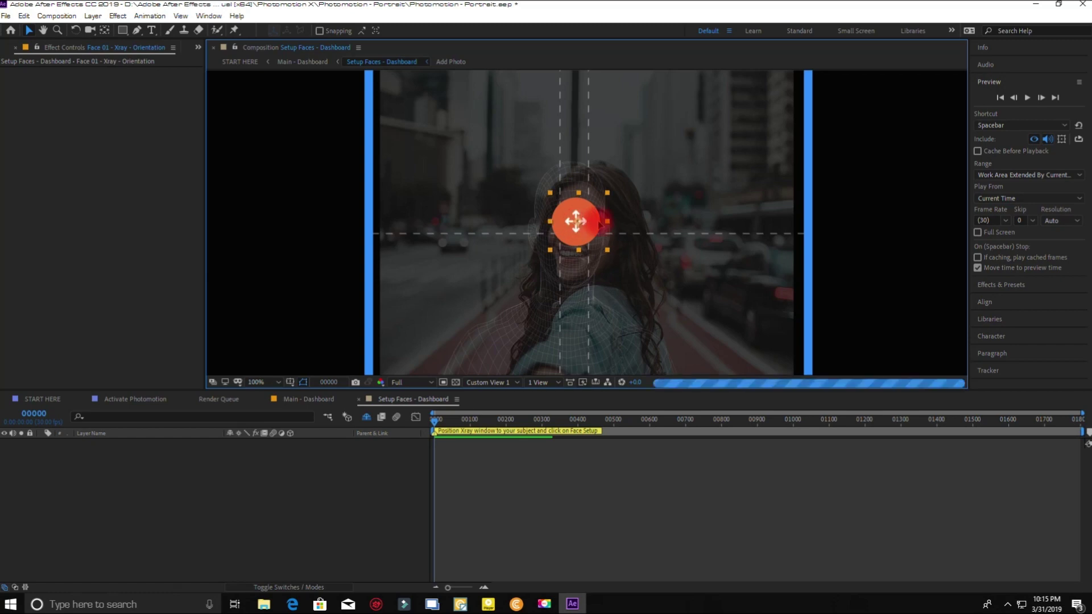
- Drag the orientation marker up and left beside her face, then zoom the viewer to 50%
{"action": "left_click_drag", "start_coordinate": [579, 228], "coordinate": [534, 257]}
{"action": "left_click_drag", "start_coordinate": [600, 269], "coordinate": [609, 270]}
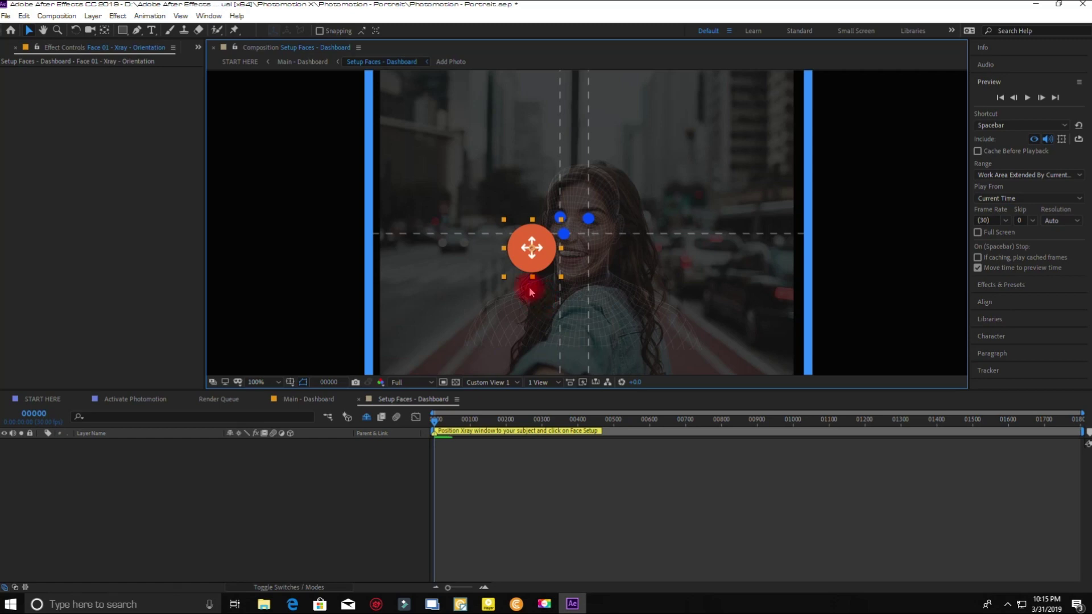
{"action": "left_click", "coordinate": [532, 265]}
{"action": "left_click_drag", "start_coordinate": [533, 259], "coordinate": [527, 278]}
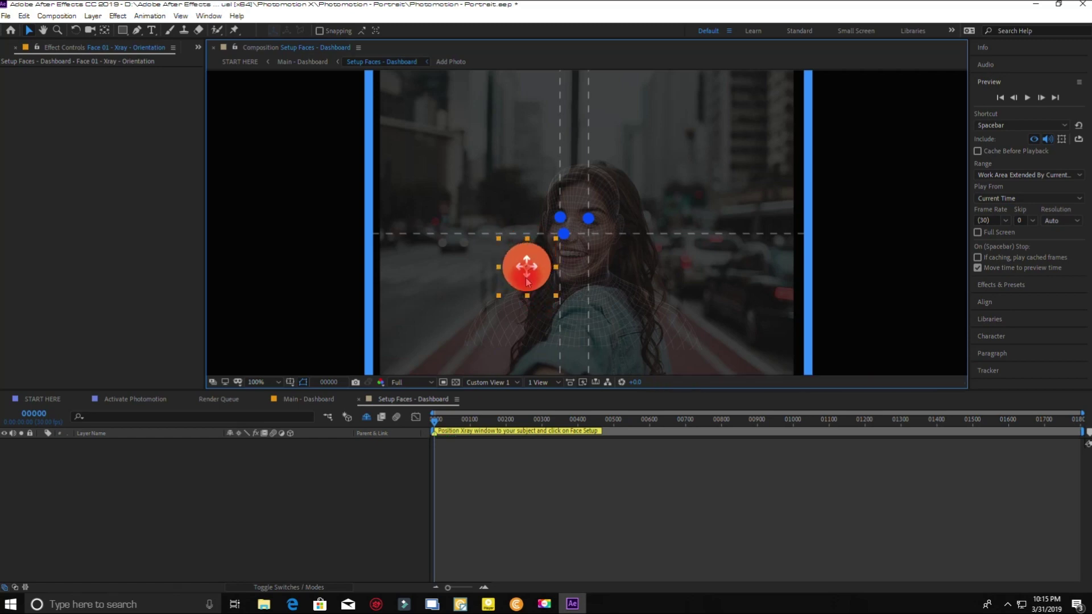
{"action": "left_click", "coordinate": [613, 338]}
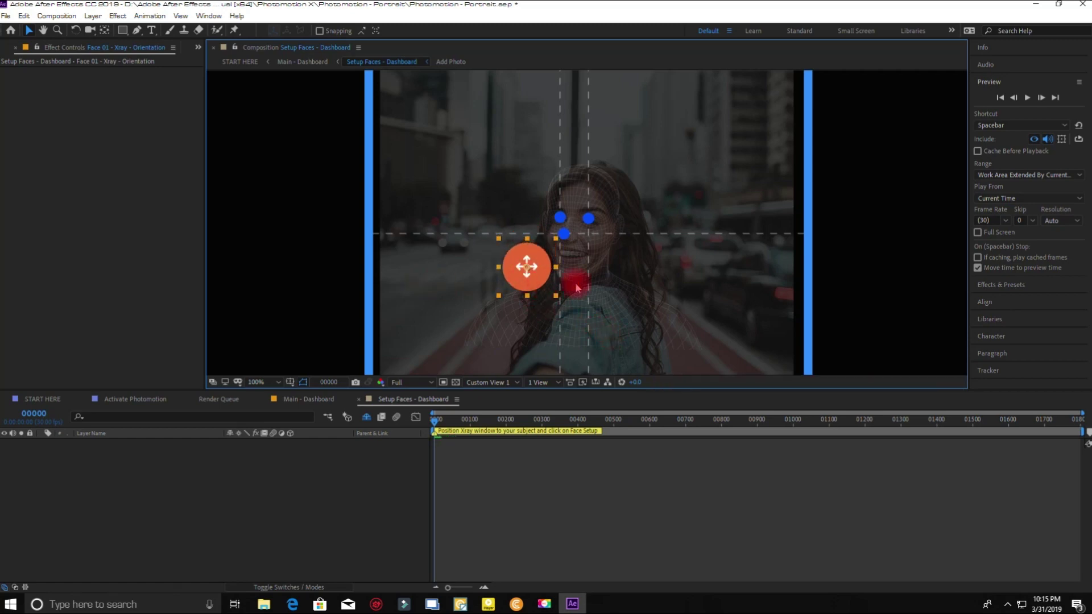
{"action": "left_click", "coordinate": [538, 279]}
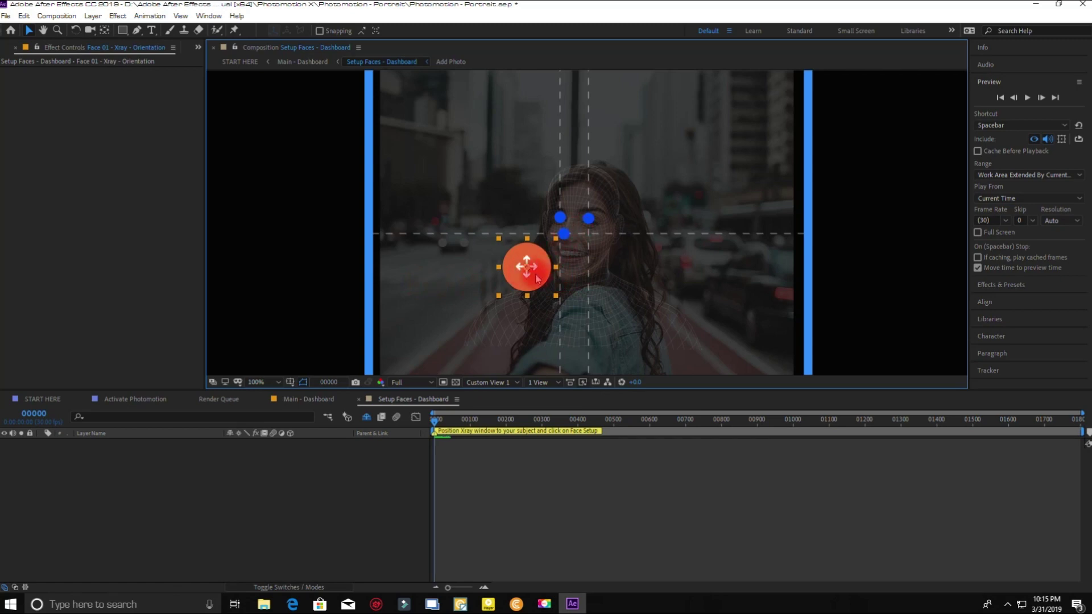
{"action": "left_click_drag", "start_coordinate": [533, 279], "coordinate": [508, 249]}
{"action": "left_click", "coordinate": [513, 296]}
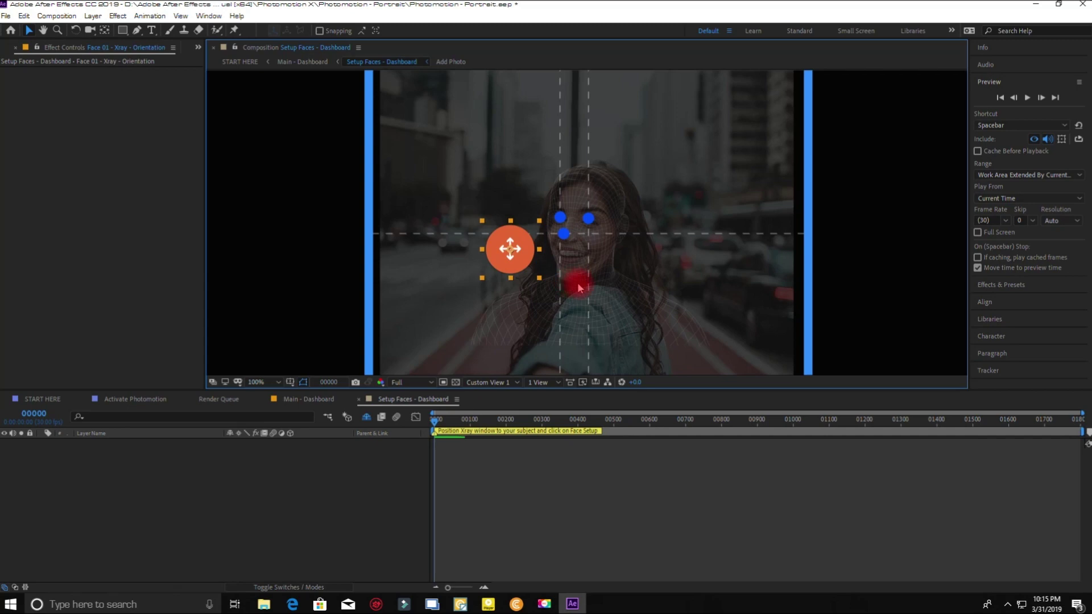
{"action": "mouse_move", "coordinate": [523, 256]}
{"action": "left_mouse_down"}
{"action": "mouse_move", "coordinate": [523, 242]}
{"action": "mouse_move", "coordinate": [506, 243]}
{"action": "mouse_move", "coordinate": [500, 260]}
{"action": "left_mouse_up"}
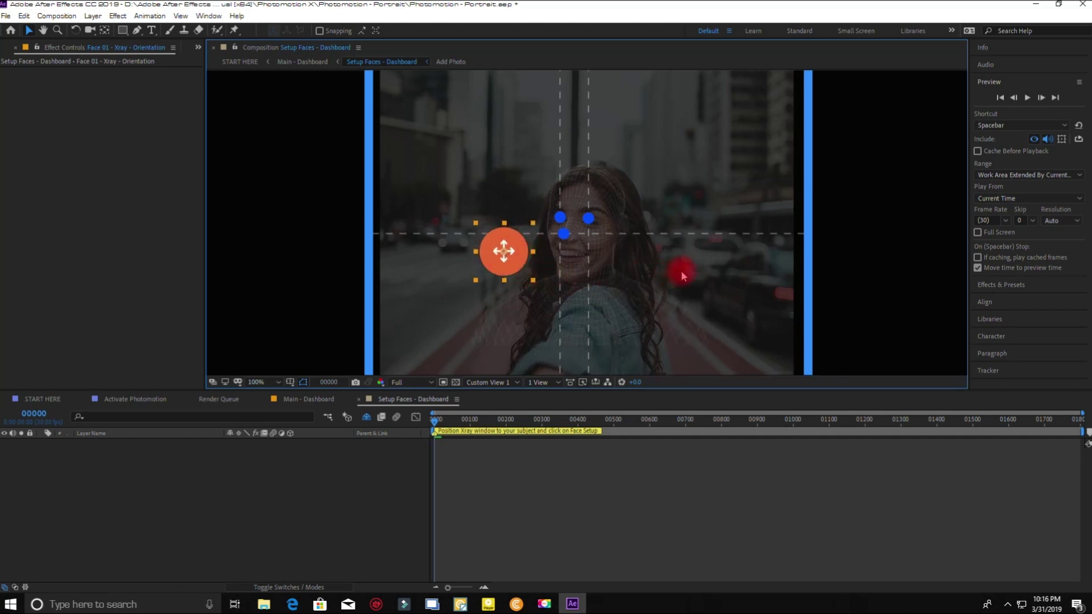
{"action": "left_click", "coordinate": [500, 313]}
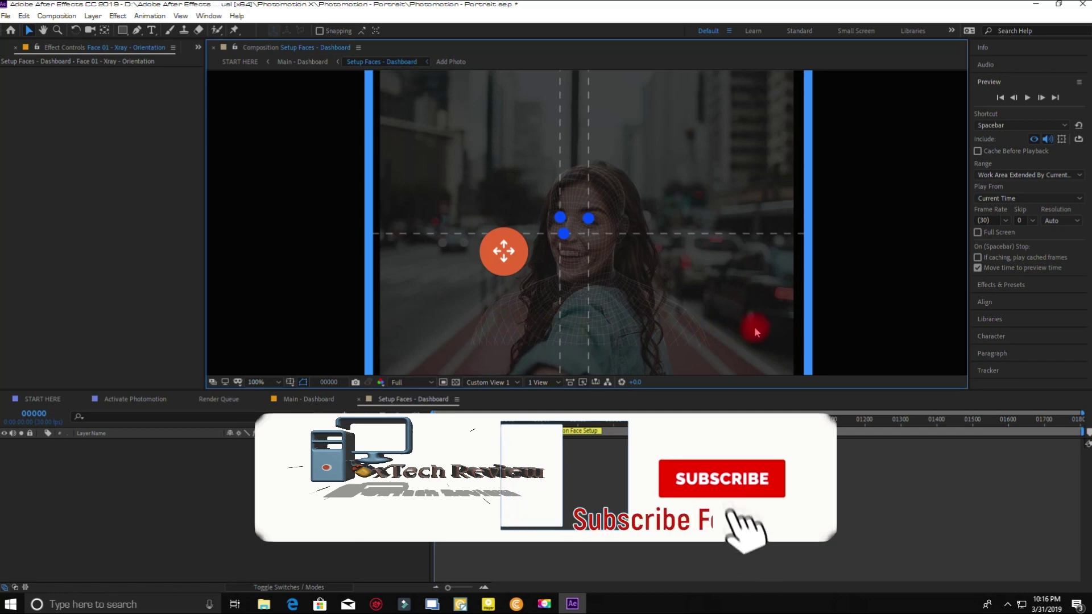
{"action": "key", "text": "comma"}
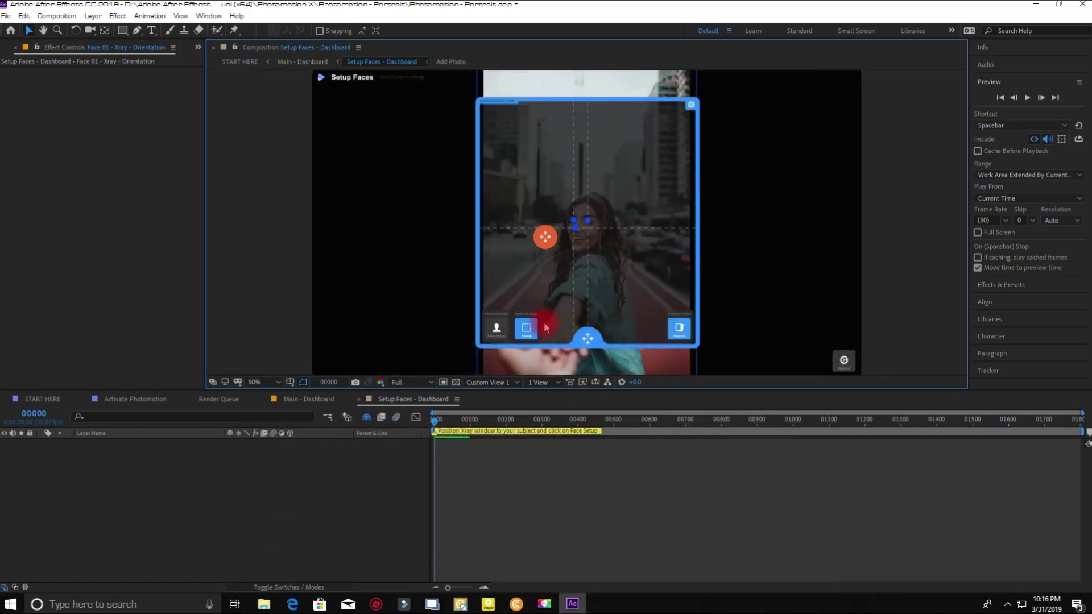
- Open the Face 01 - Tweak composition and select the Tweak this layer layer
{"action": "key", "text": "period"}
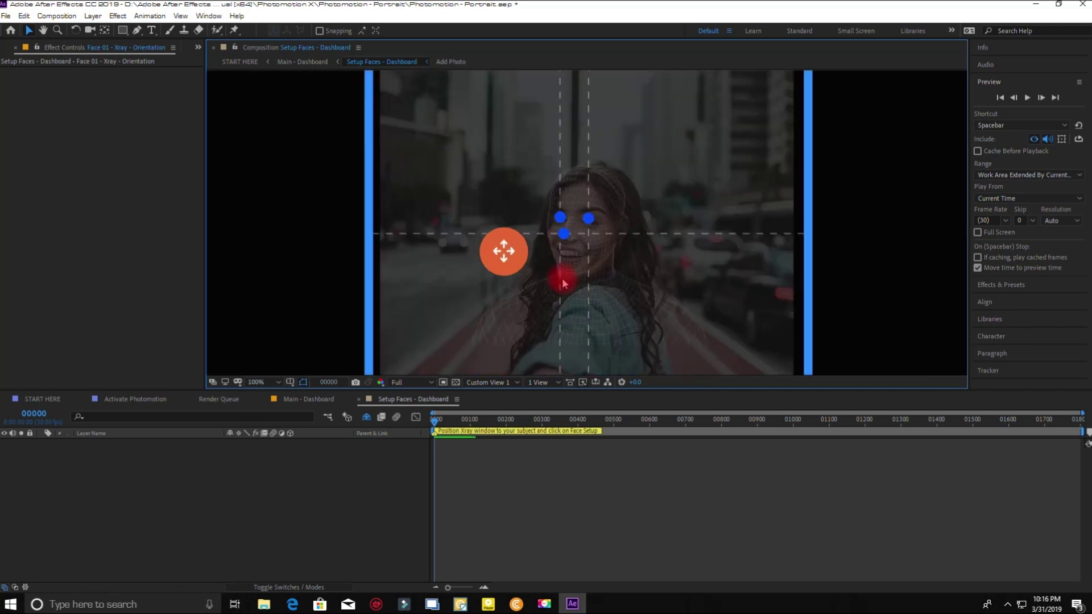
{"action": "key", "text": "comma"}
{"action": "key", "text": "comma"}
{"action": "key", "text": "period"}
{"action": "key", "text": "period"}
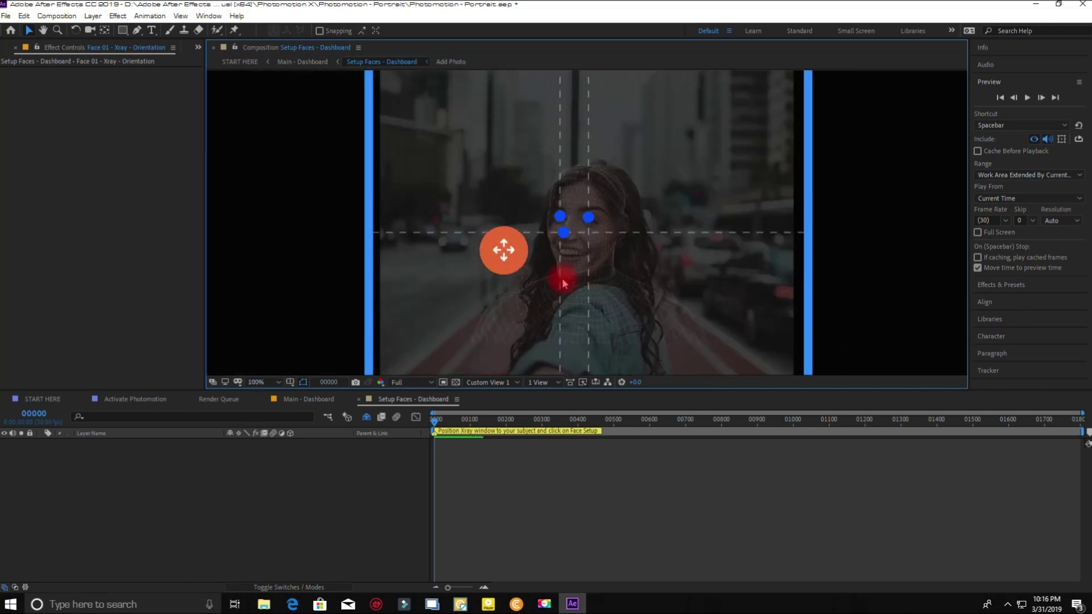
{"action": "key", "text": "comma"}
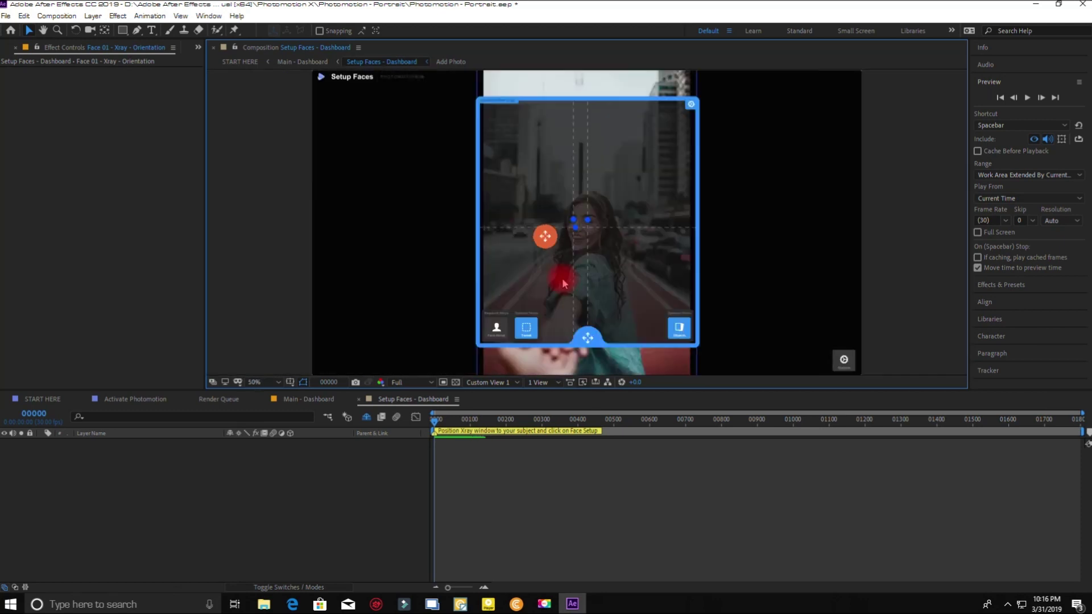
{"action": "double_click", "coordinate": [524, 326]}
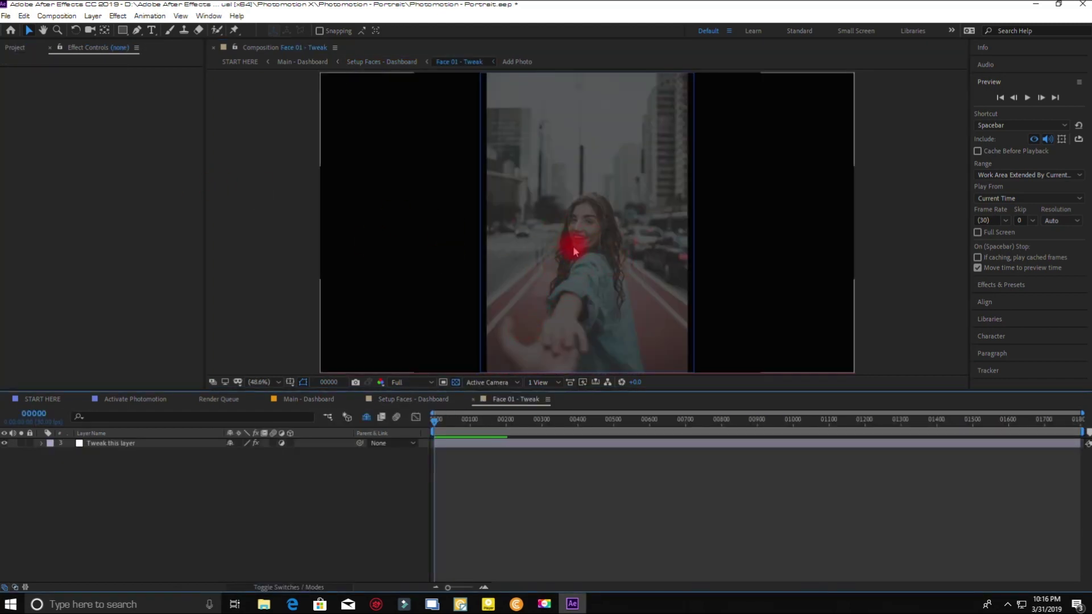
{"action": "left_click", "coordinate": [572, 246]}
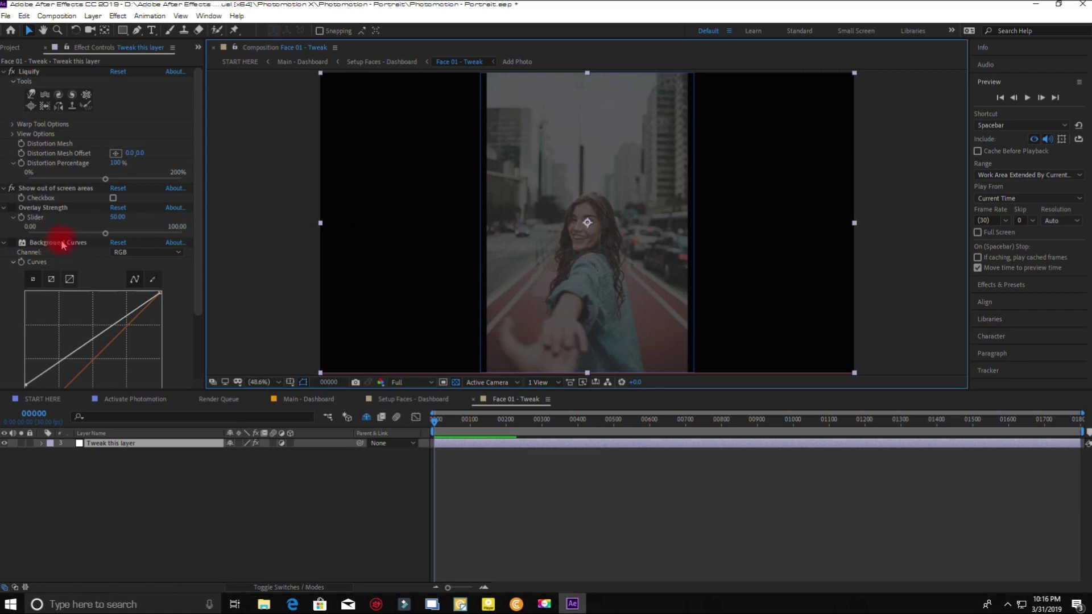
- Try the Liquify warp brush above her head at 100%, then return to Setup Faces - Dashboard
{"action": "left_click", "coordinate": [31, 95]}
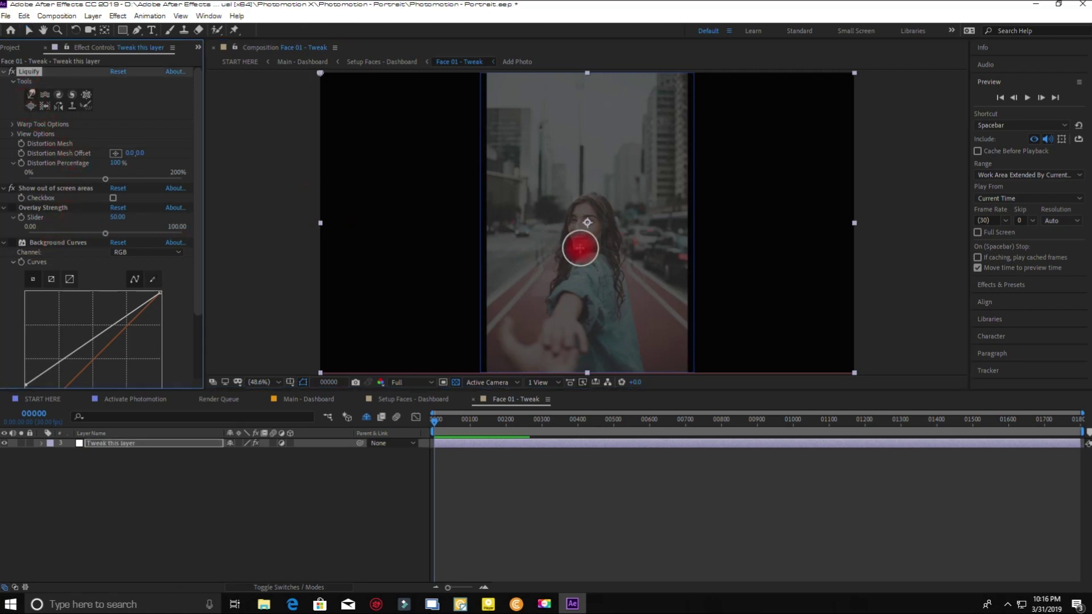
{"action": "key", "text": "slash"}
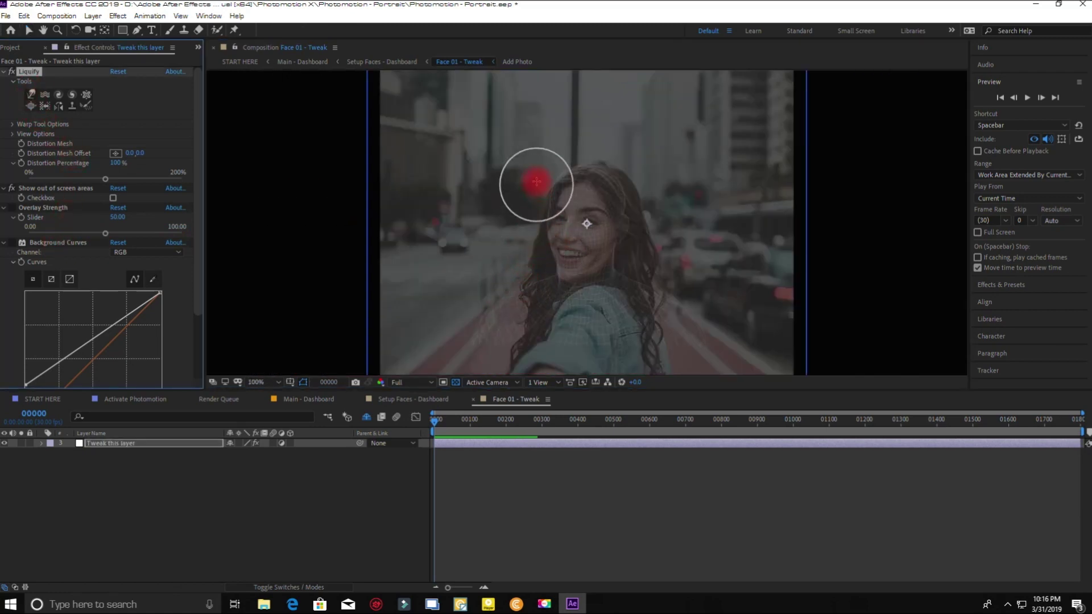
{"action": "left_click_drag", "start_coordinate": [541, 180], "coordinate": [550, 182]}
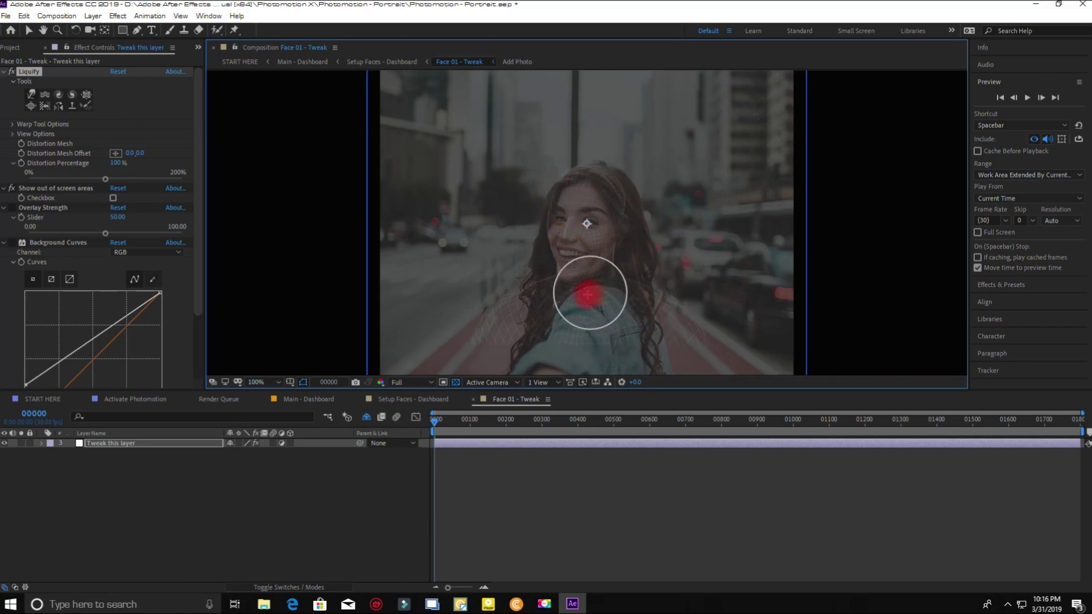
{"action": "left_click", "coordinate": [392, 63]}
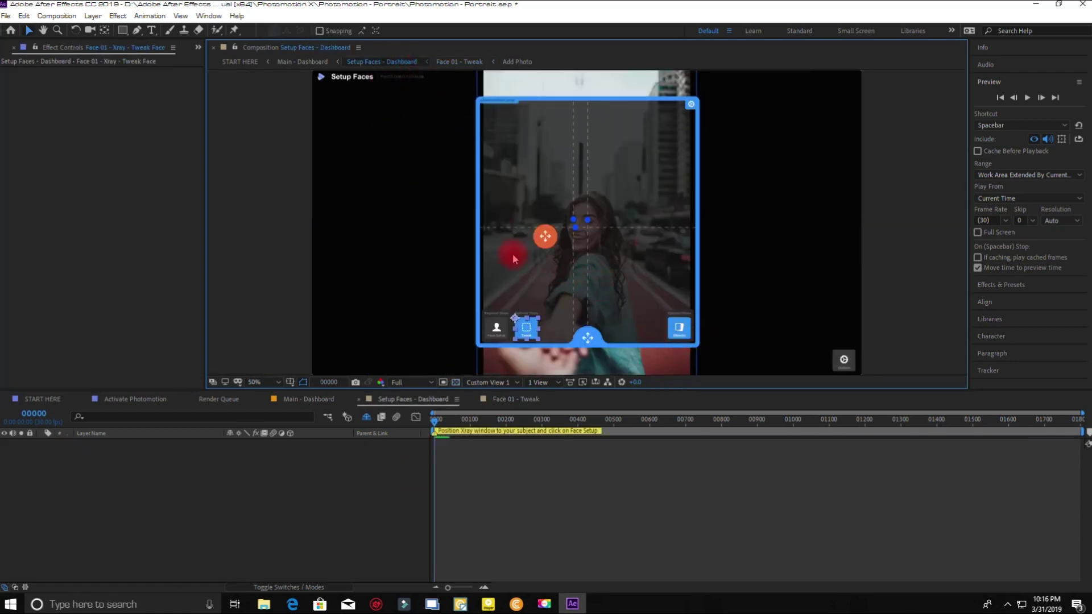
{"action": "left_click", "coordinate": [544, 237]}
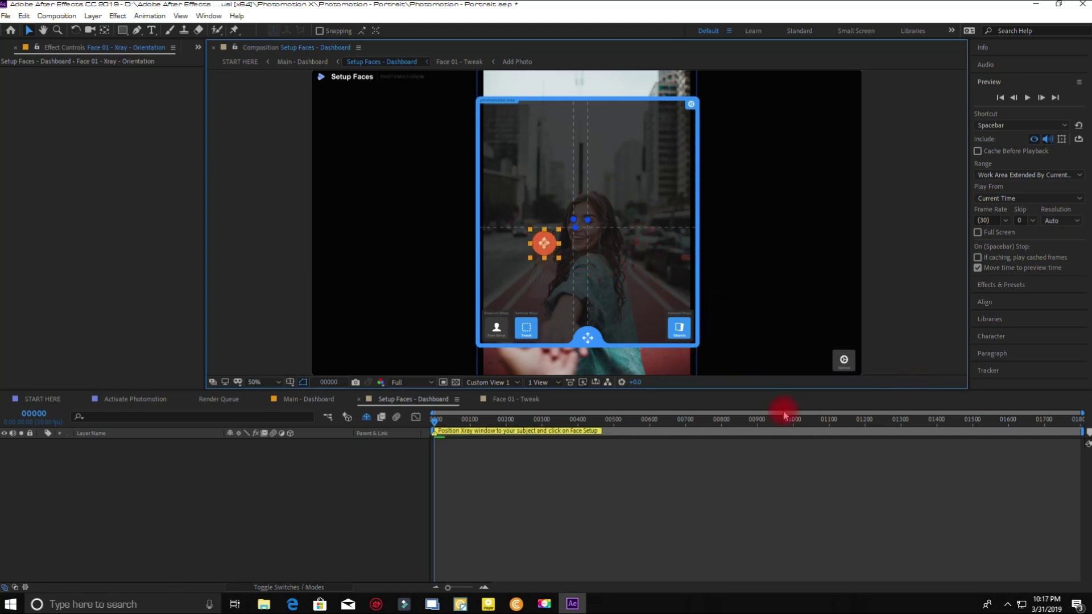
- Switch to the Main - Dashboard tab in the Timeline panel
{"action": "left_click", "coordinate": [312, 400]}
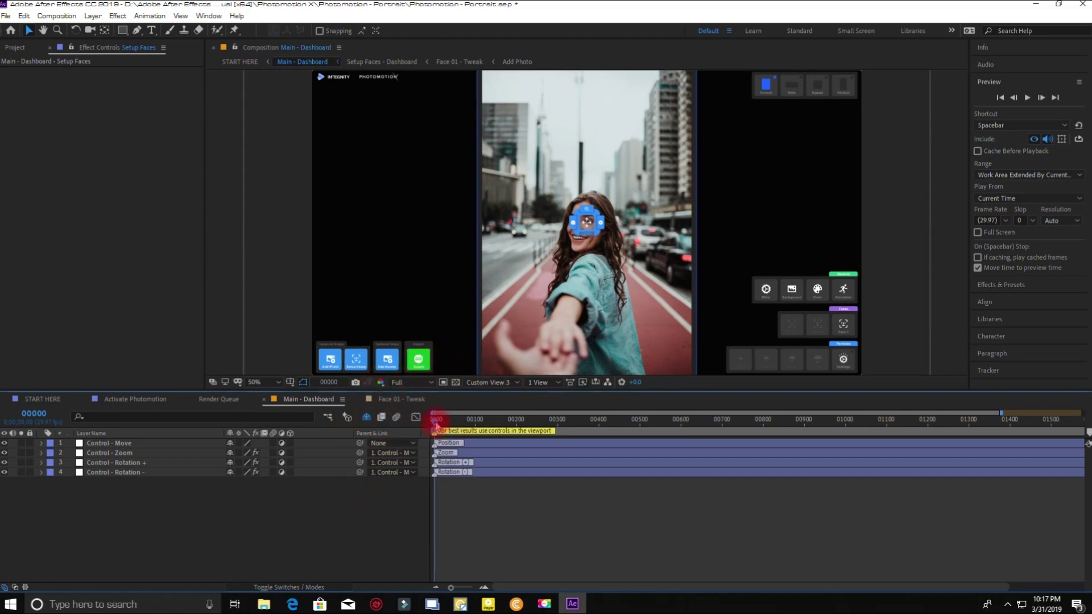
- Drag the move path from her face toward the lower right, previewing around frame 00090, then show Other settings
{"action": "left_click_drag", "start_coordinate": [435, 423], "coordinate": [493, 433]}
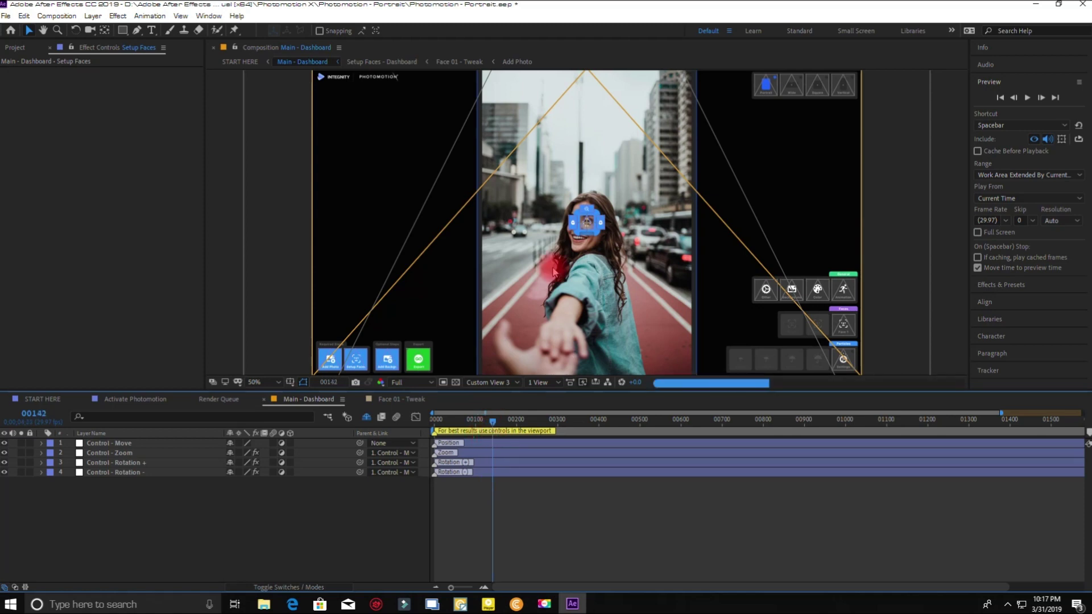
{"action": "left_click_drag", "start_coordinate": [588, 229], "coordinate": [669, 298]}
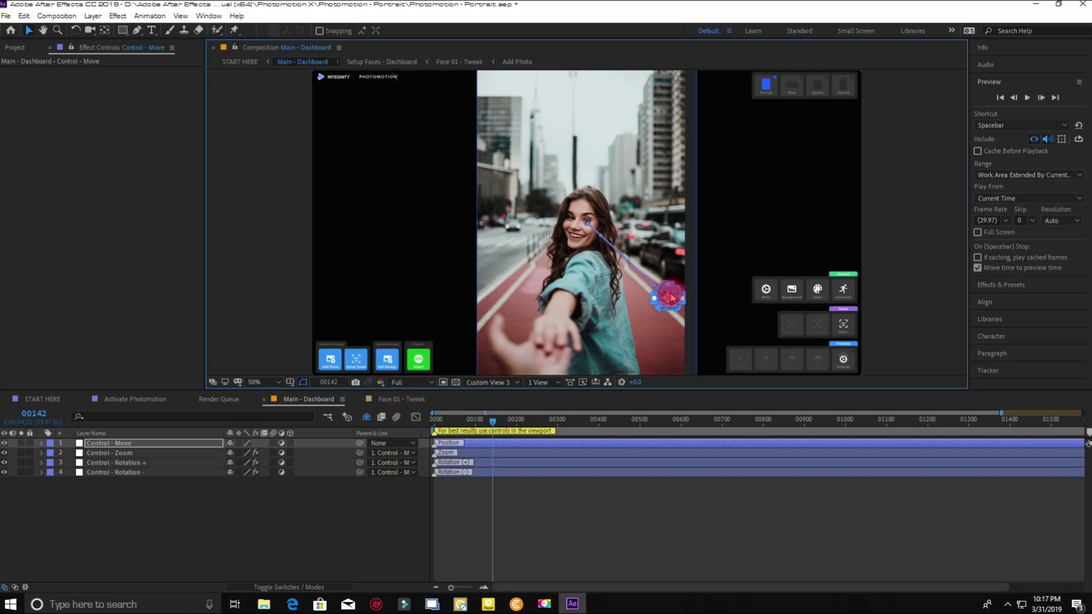
{"action": "mouse_move", "coordinate": [637, 295]}
{"action": "left_mouse_down"}
{"action": "mouse_move", "coordinate": [626, 276]}
{"action": "mouse_move", "coordinate": [637, 308]}
{"action": "mouse_move", "coordinate": [660, 297]}
{"action": "mouse_move", "coordinate": [635, 291]}
{"action": "left_mouse_up"}
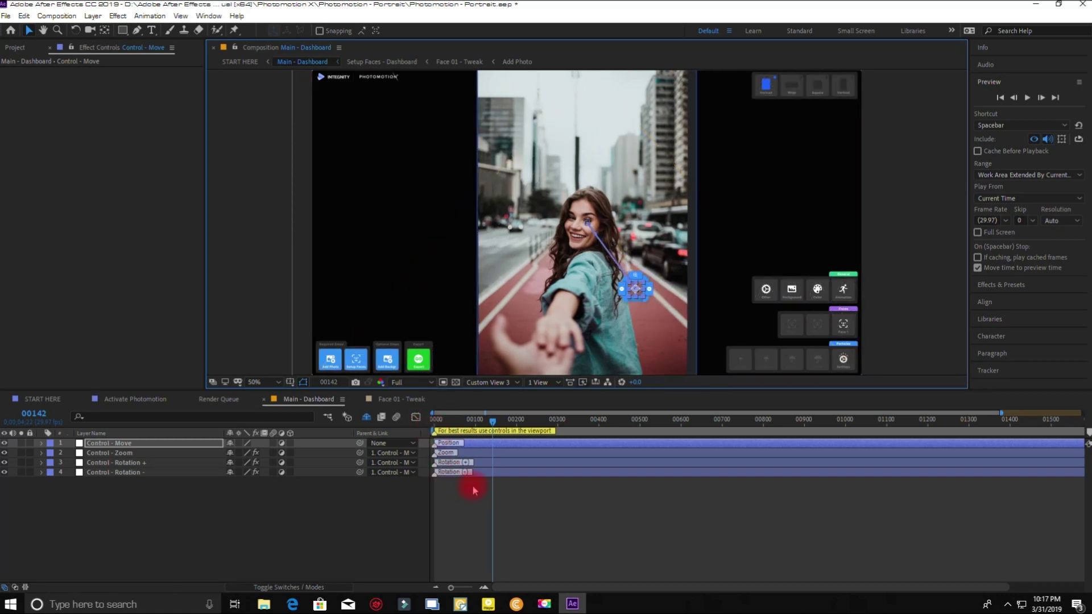
{"action": "mouse_move", "coordinate": [487, 419]}
{"action": "left_mouse_down"}
{"action": "mouse_move", "coordinate": [439, 432]}
{"action": "mouse_move", "coordinate": [482, 431]}
{"action": "left_mouse_up"}
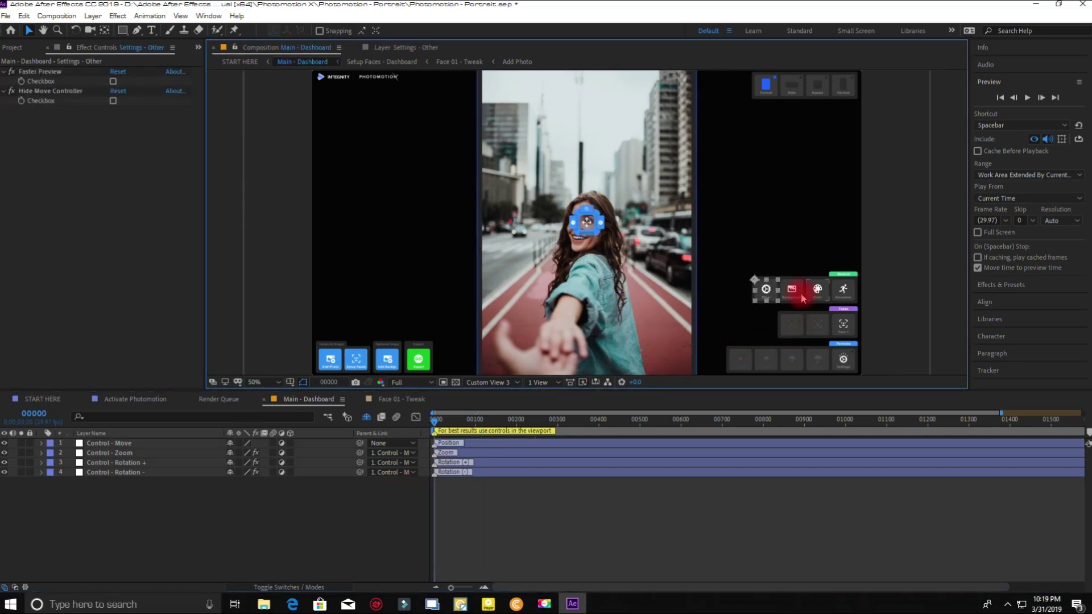
{"action": "left_click", "coordinate": [768, 292]}
- Turn on Hide Move Controller and scrub the preview forward to frame 00150
{"action": "left_click", "coordinate": [112, 102]}
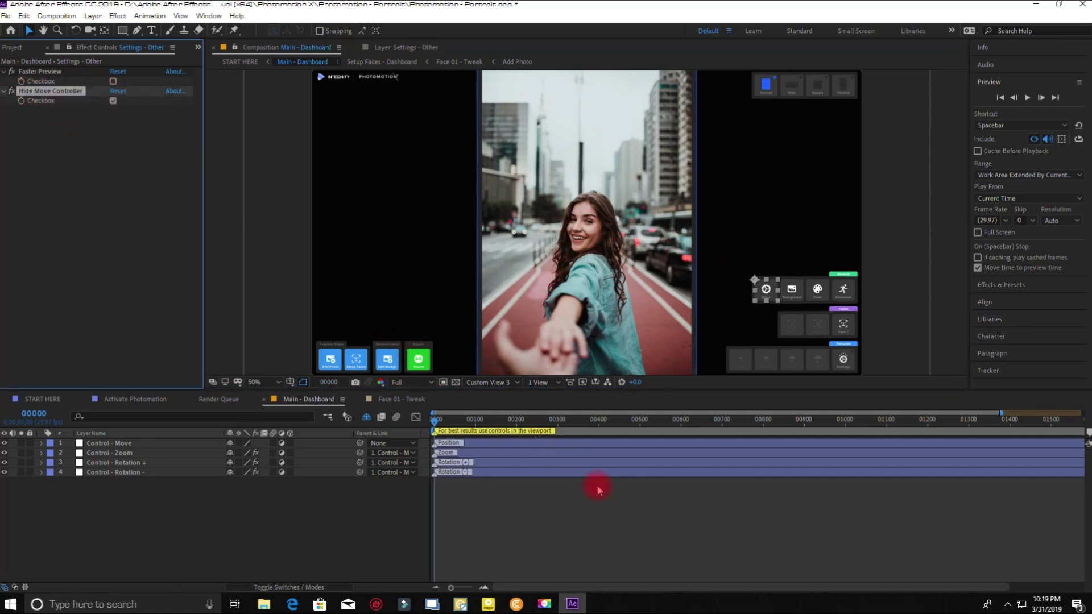
{"action": "left_click_drag", "start_coordinate": [435, 420], "coordinate": [476, 433]}
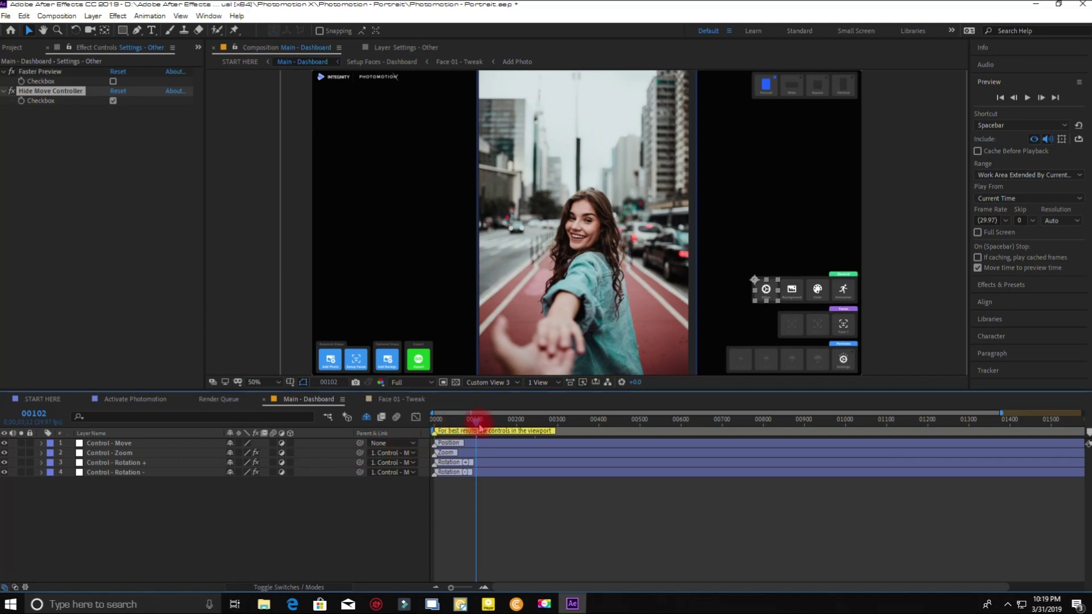
{"action": "left_click_drag", "start_coordinate": [478, 428], "coordinate": [496, 424]}
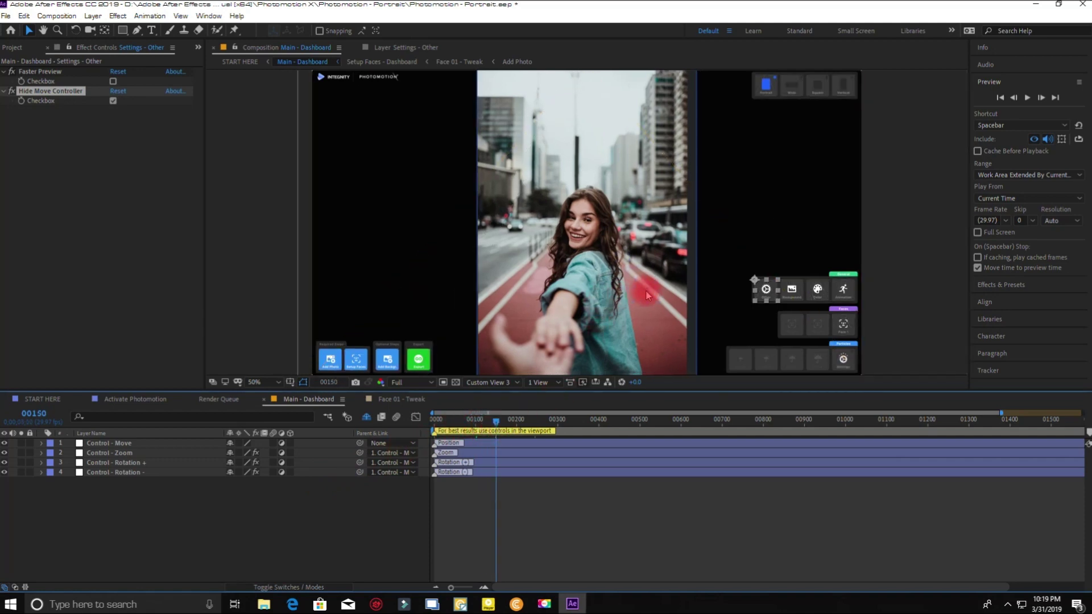
- Drag the move control down and left to reshape the path, then show Animation settings
{"action": "left_click", "coordinate": [646, 300]}
{"action": "left_click_drag", "start_coordinate": [644, 300], "coordinate": [567, 354]}
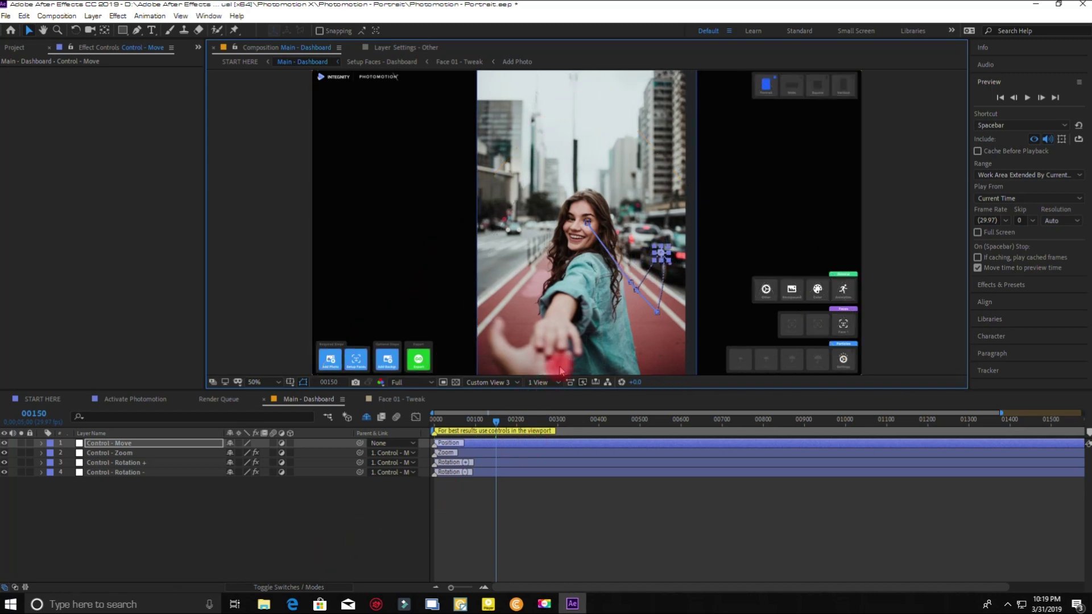
{"action": "left_click", "coordinate": [466, 419]}
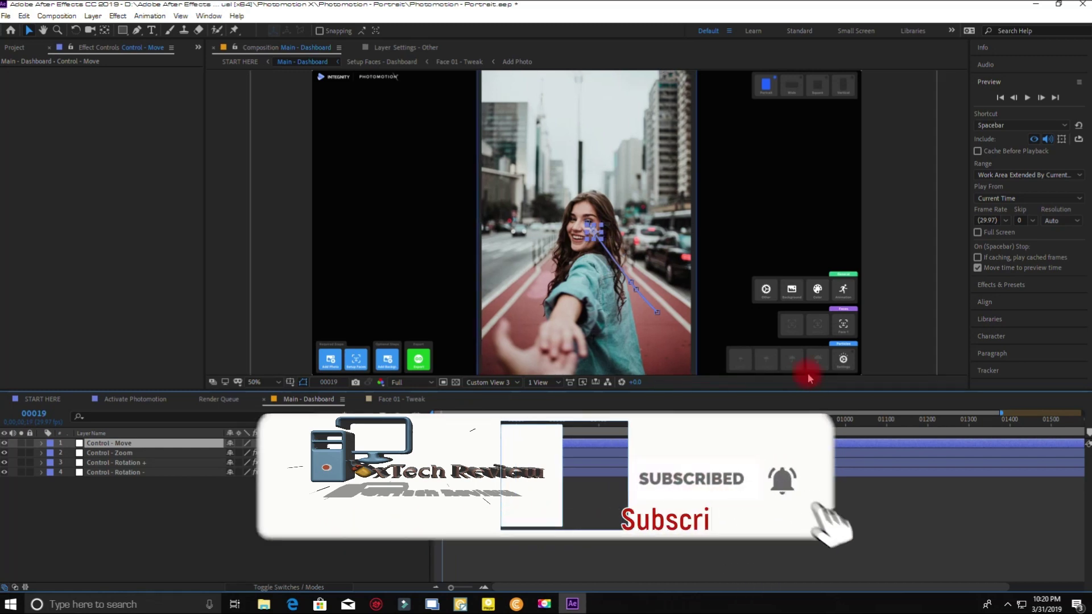
{"action": "left_click", "coordinate": [843, 290]}
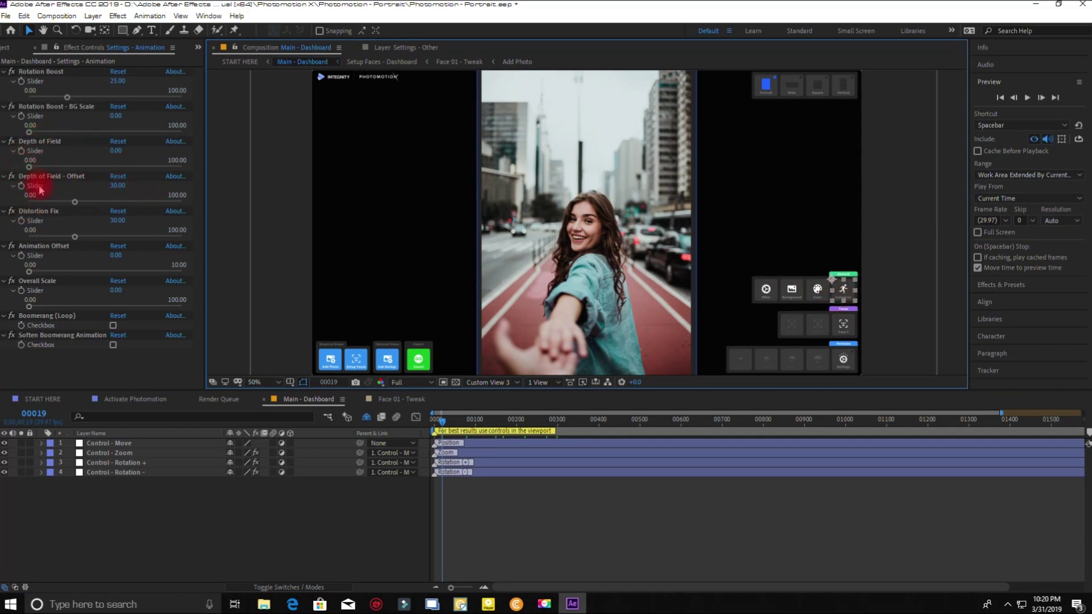
- Blur the street with Depth of Field 14.61 and Depth of Field - Offset 51.31
{"action": "left_click_drag", "start_coordinate": [32, 169], "coordinate": [60, 169]}
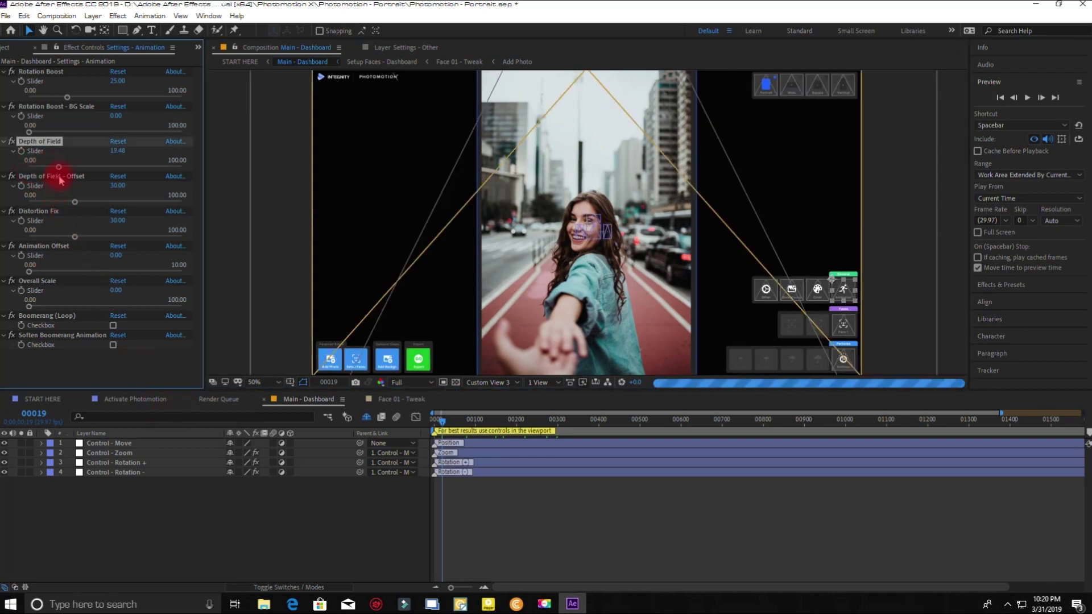
{"action": "left_click_drag", "start_coordinate": [58, 168], "coordinate": [70, 169]}
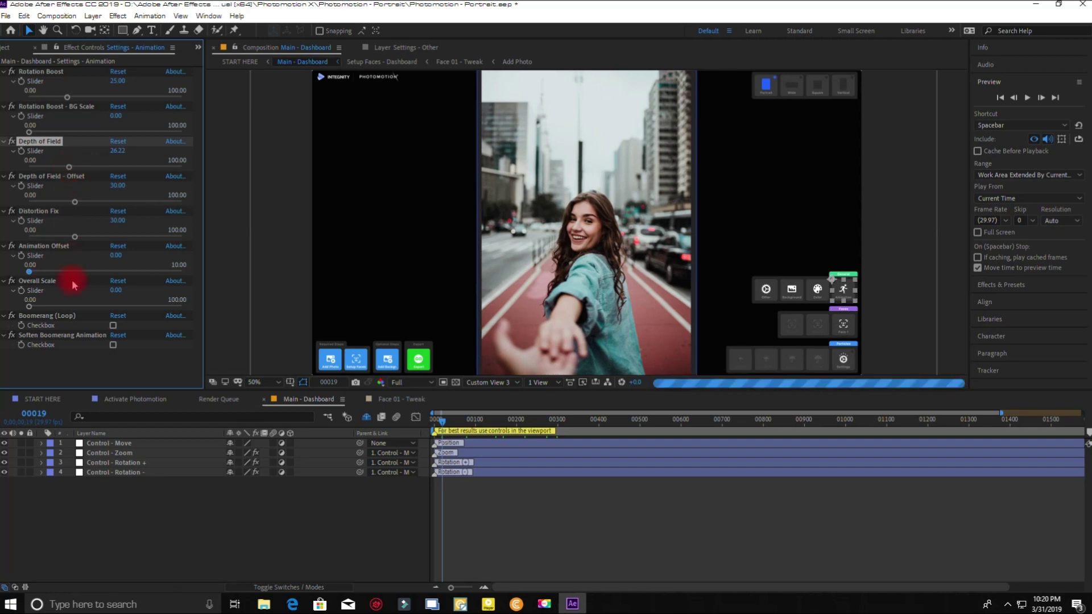
{"action": "left_click_drag", "start_coordinate": [74, 202], "coordinate": [89, 202]}
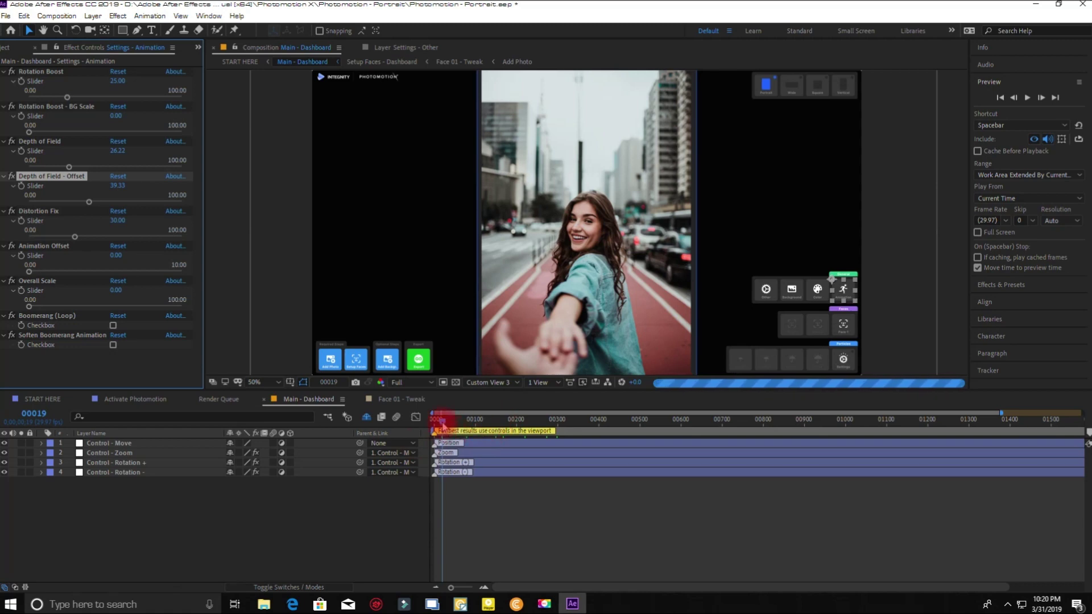
{"action": "left_click_drag", "start_coordinate": [442, 424], "coordinate": [466, 427]}
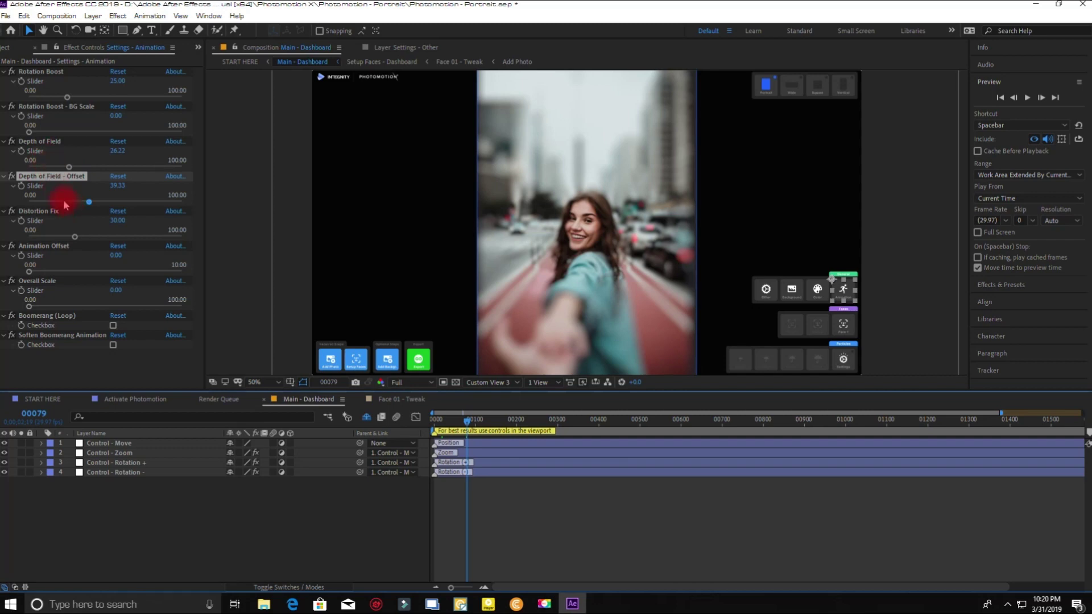
{"action": "left_click_drag", "start_coordinate": [66, 205], "coordinate": [63, 203]}
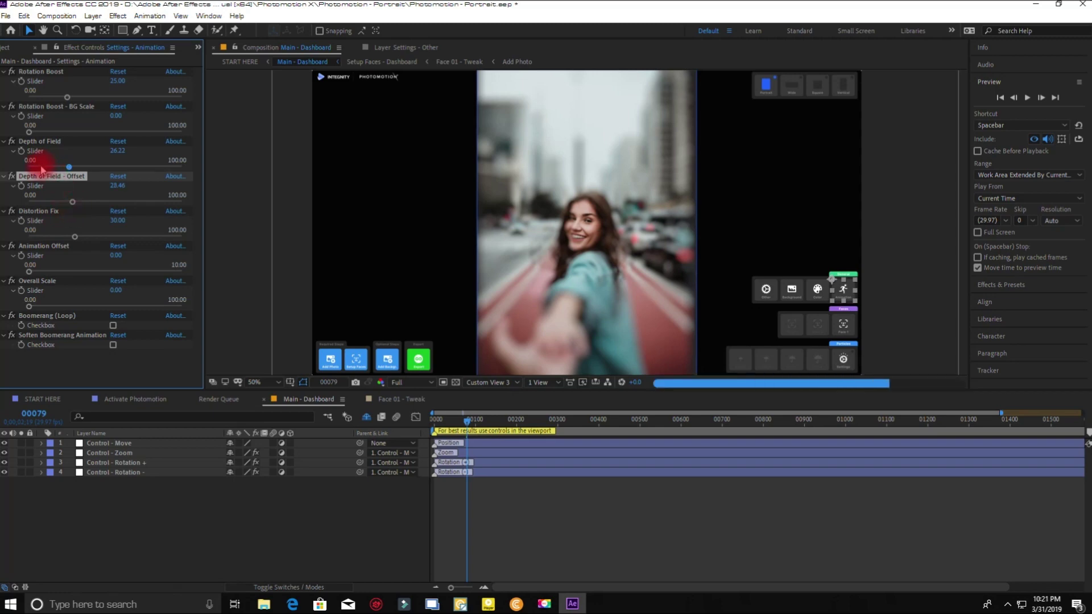
{"action": "left_click", "coordinate": [71, 202]}
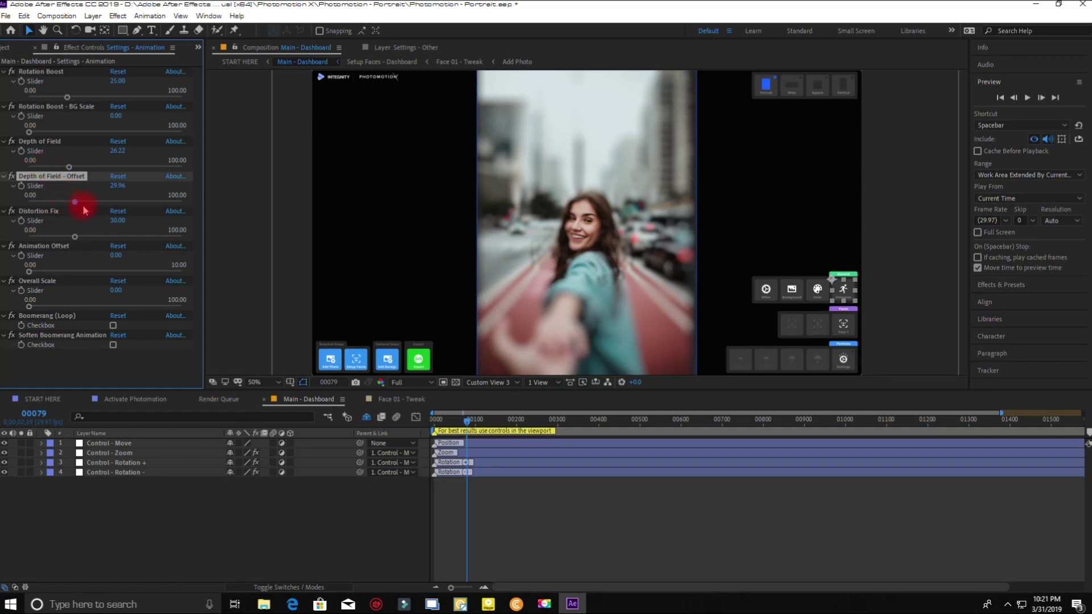
{"action": "left_click_drag", "start_coordinate": [84, 209], "coordinate": [107, 209]}
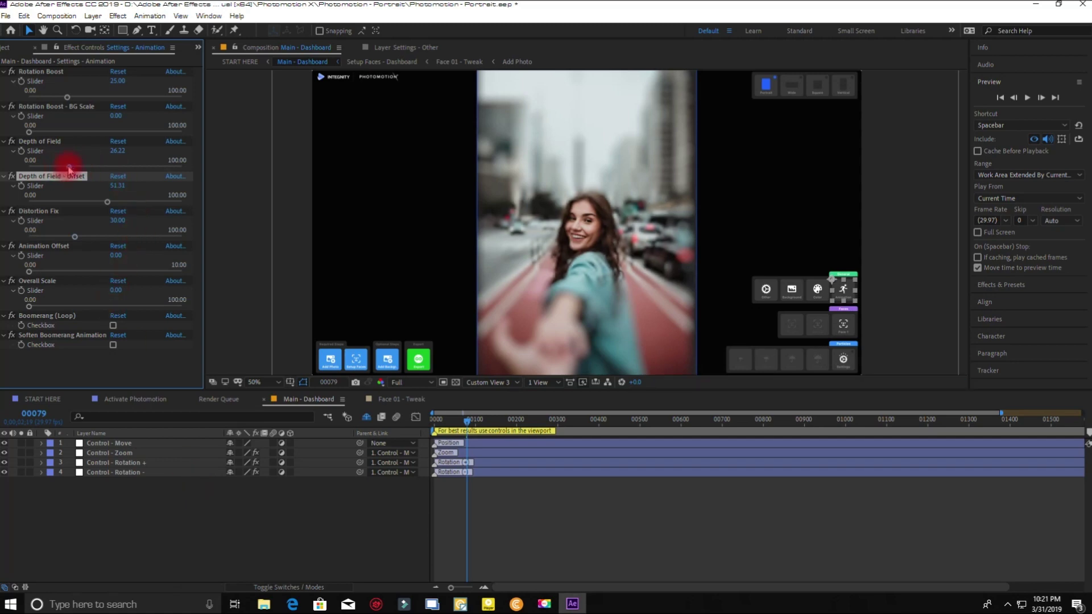
{"action": "left_click_drag", "start_coordinate": [69, 167], "coordinate": [44, 171]}
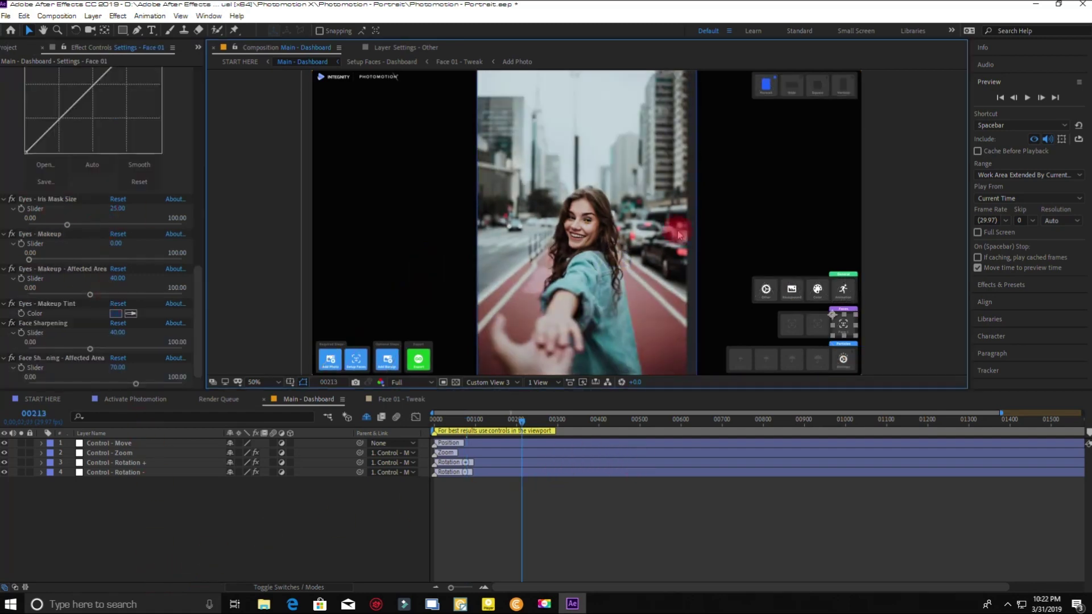
- Activate particles in the particle settings and set Particle Type to 5
{"action": "left_click", "coordinate": [843, 360]}
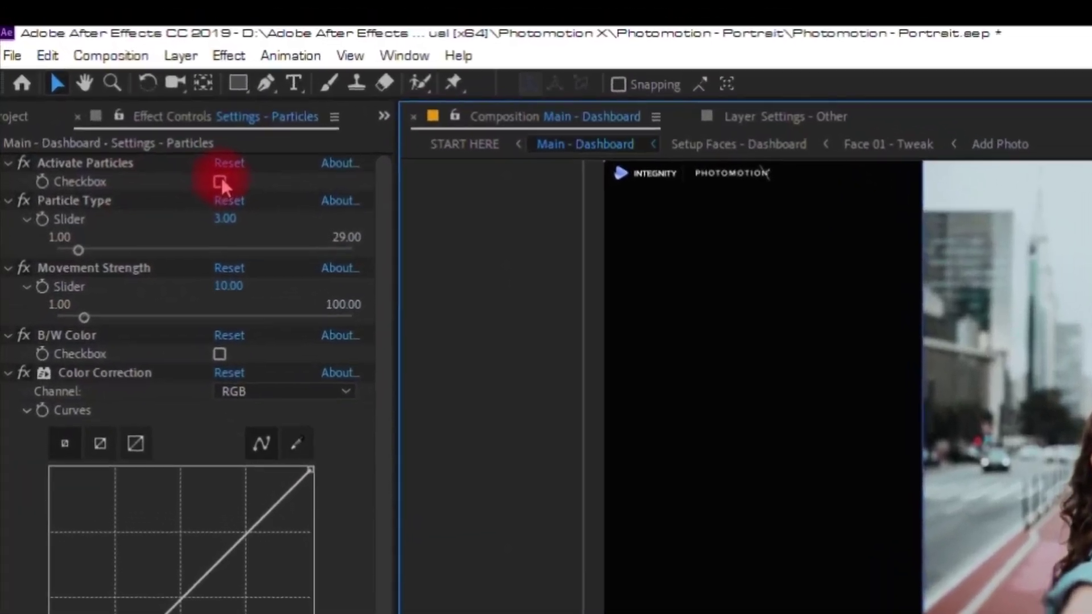
{"action": "left_click", "coordinate": [219, 182]}
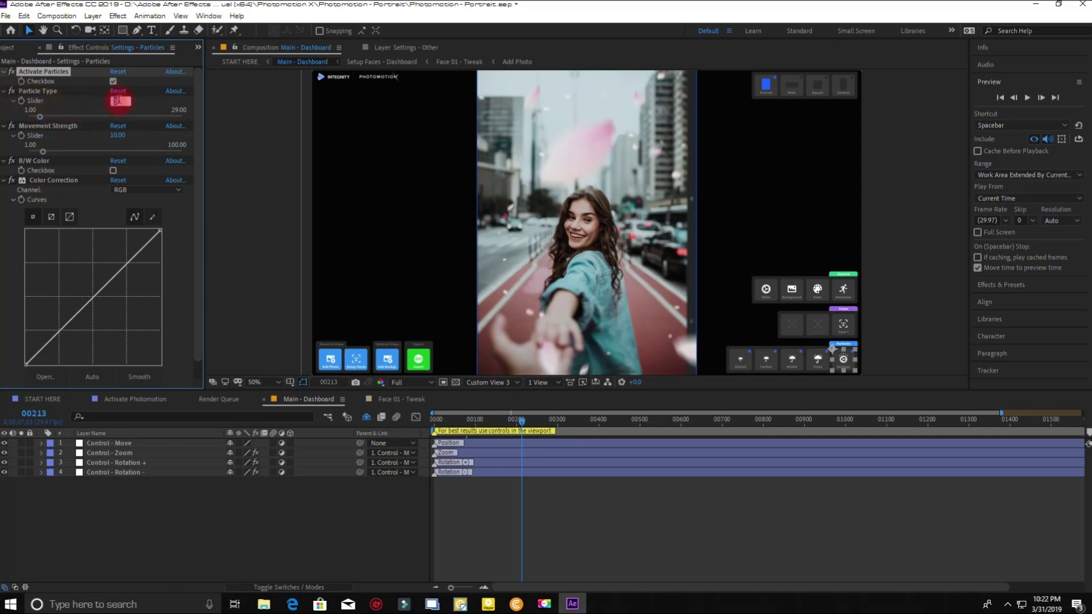
{"action": "type", "text": "5"}
{"action": "key", "text": "Return"}
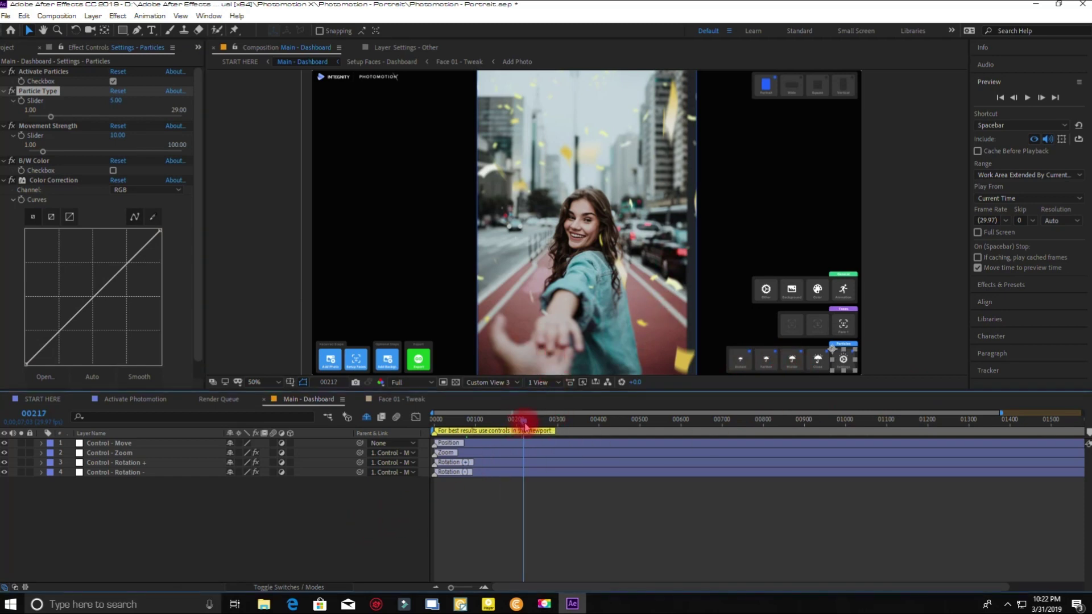
- Scrub back and zoom the composition view to preview the confetti over the portrait
{"action": "left_click_drag", "start_coordinate": [520, 424], "coordinate": [507, 435]}
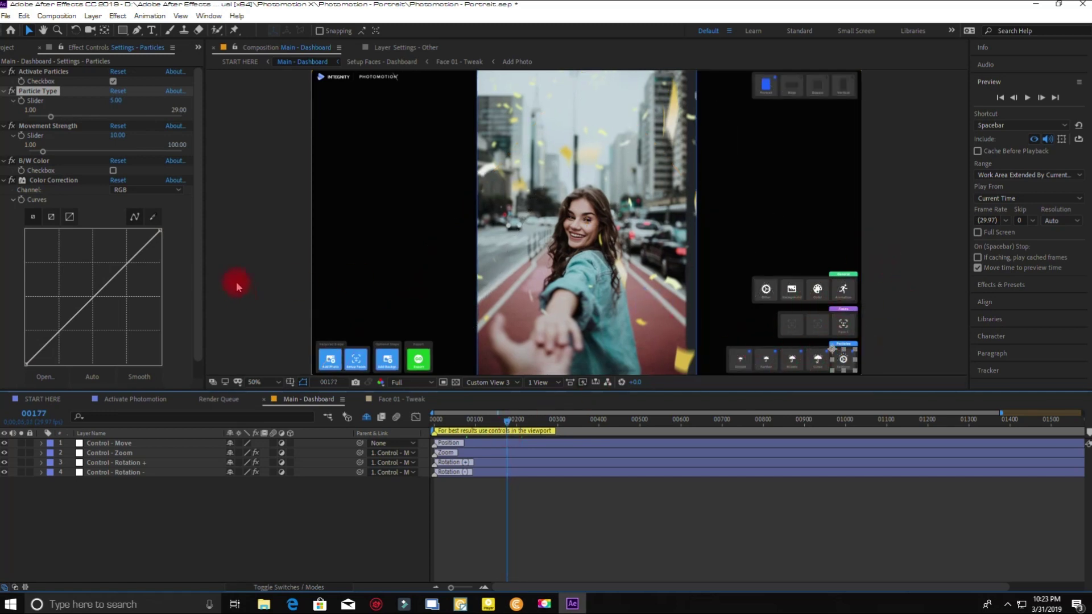
{"action": "key", "text": "comma"}
{"action": "scroll", "coordinate": [123, 262], "scroll_direction": "down", "scroll_amount": 1}
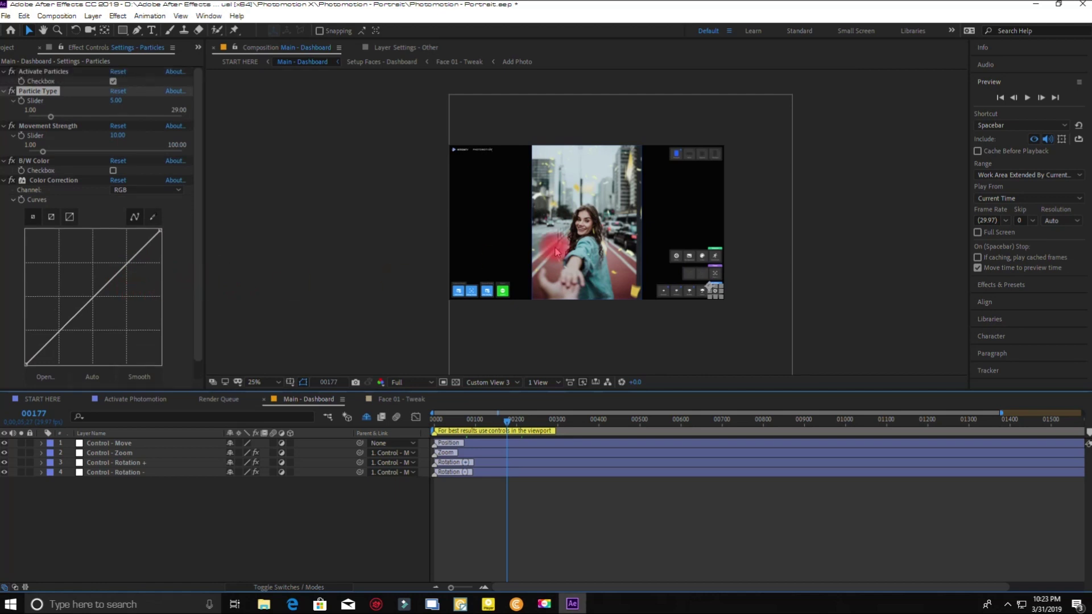
{"action": "key", "text": "period"}
{"action": "scroll", "coordinate": [102, 246], "scroll_direction": "up", "scroll_amount": 1}
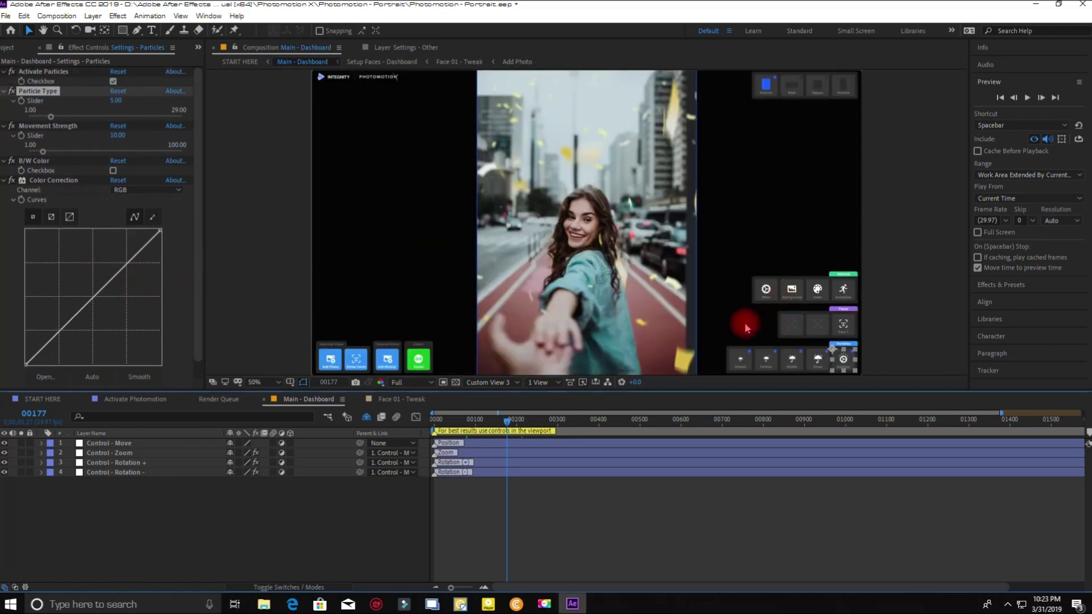
- Enable Boomerang (Loop) in the portrait's animation settings
{"action": "left_click", "coordinate": [764, 288]}
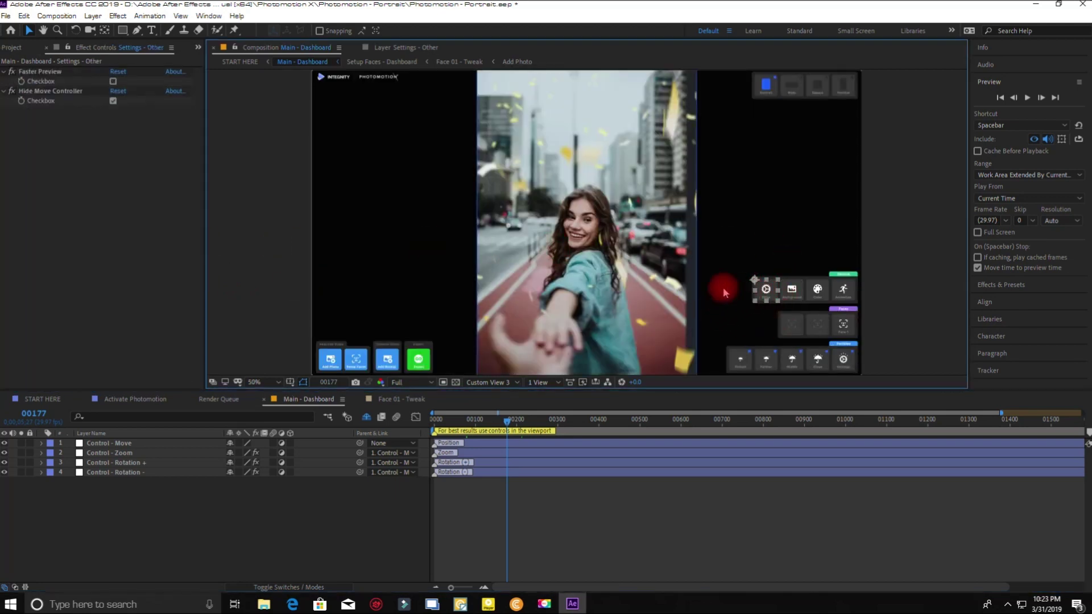
{"action": "left_click", "coordinate": [843, 299]}
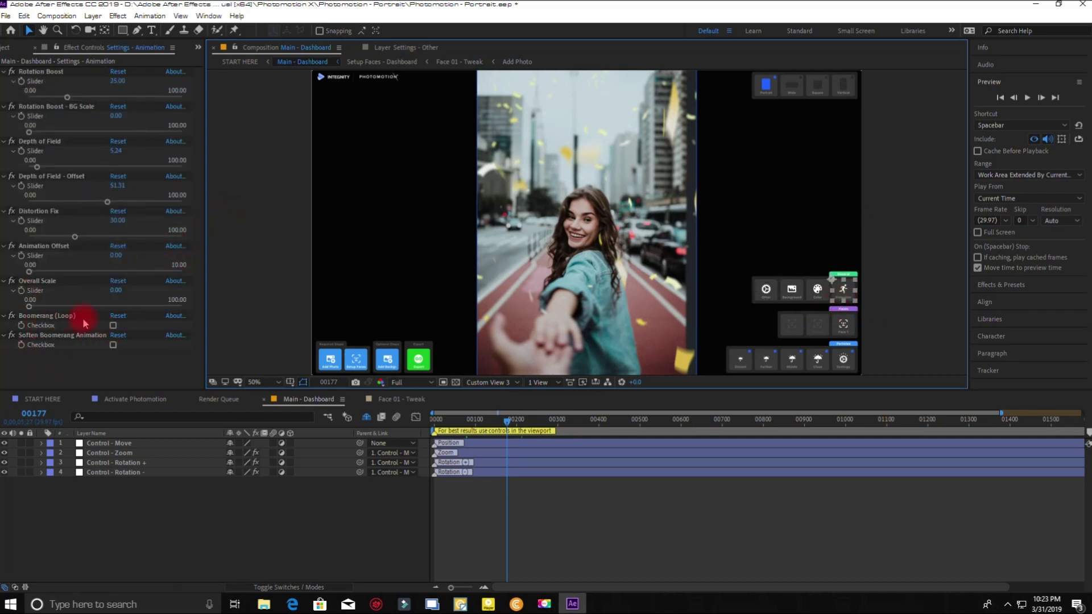
{"action": "left_click", "coordinate": [113, 326]}
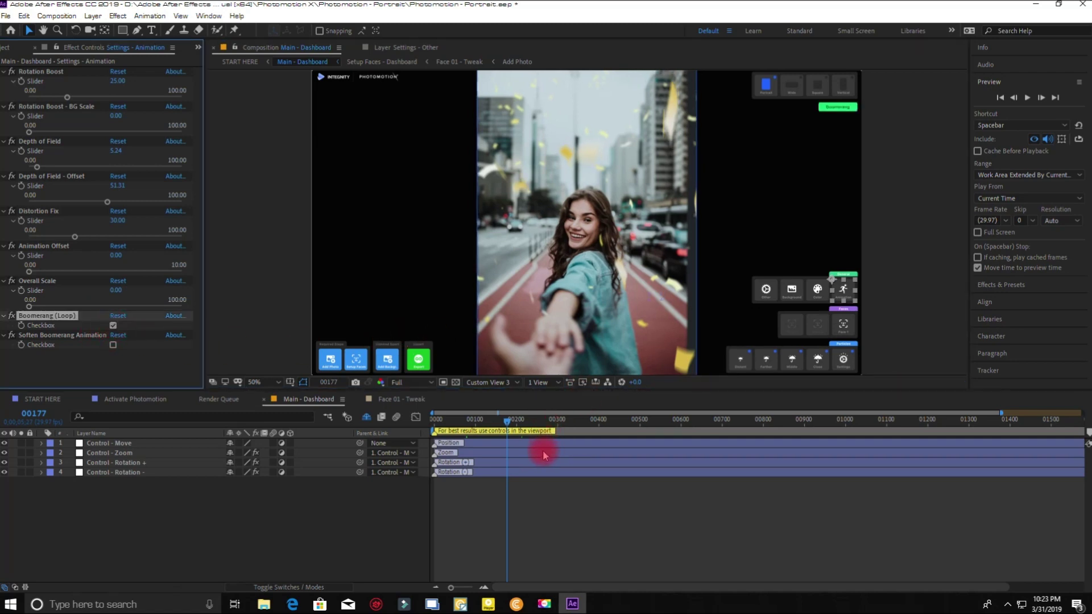
- Scrub through frames 82 to 243 to preview the looping motion
{"action": "left_click", "coordinate": [468, 421]}
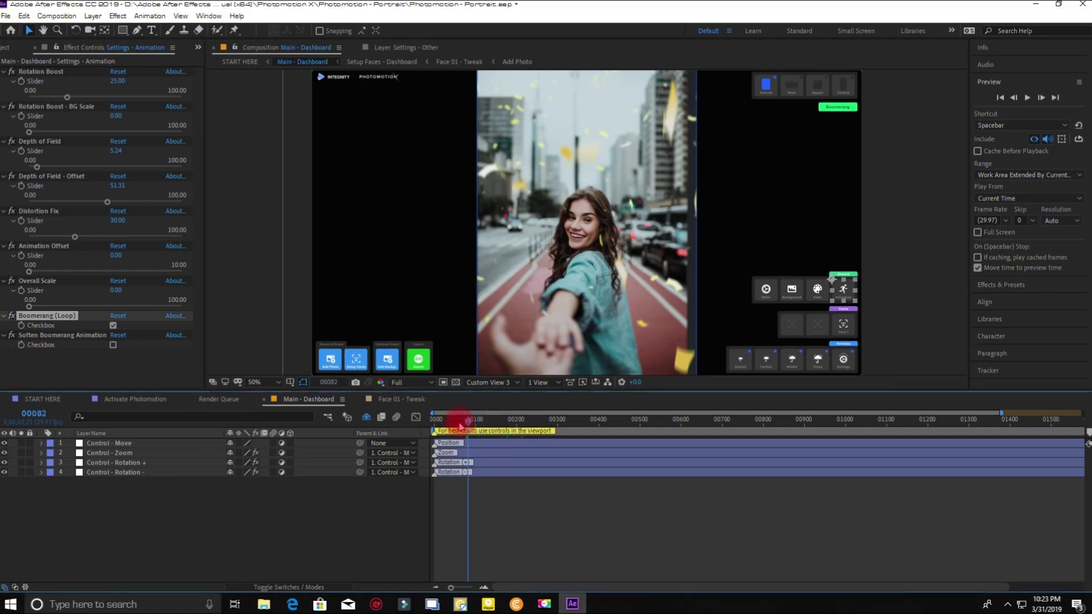
{"action": "left_click_drag", "start_coordinate": [461, 427], "coordinate": [518, 423]}
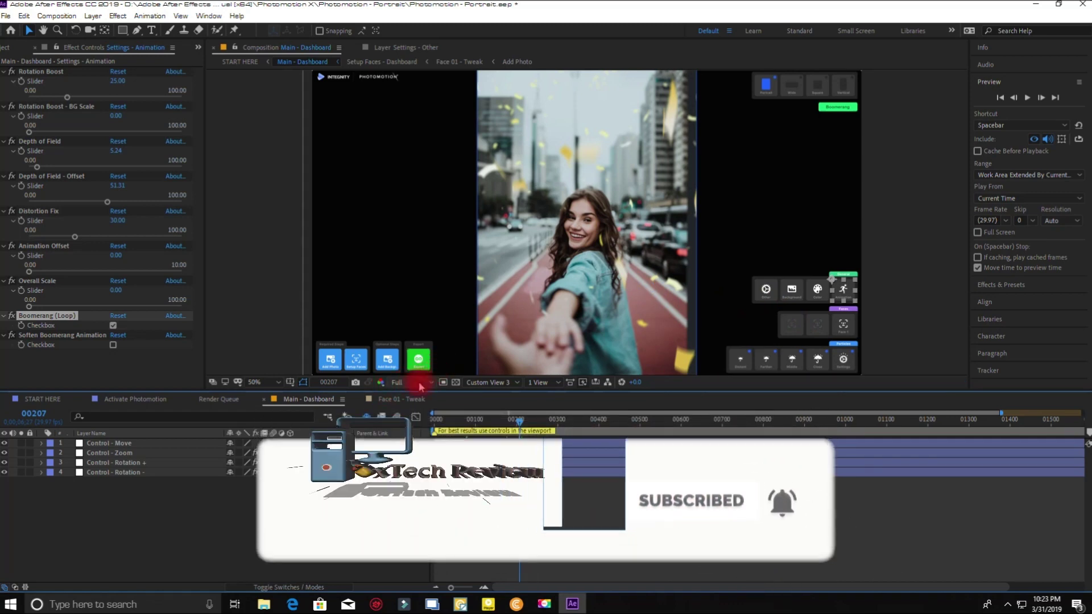
{"action": "left_click", "coordinate": [418, 358]}
- Open Render - Dashboard - Portrait, then the Portrait format's Render - Portrait composition
{"action": "double_click", "coordinate": [419, 358]}
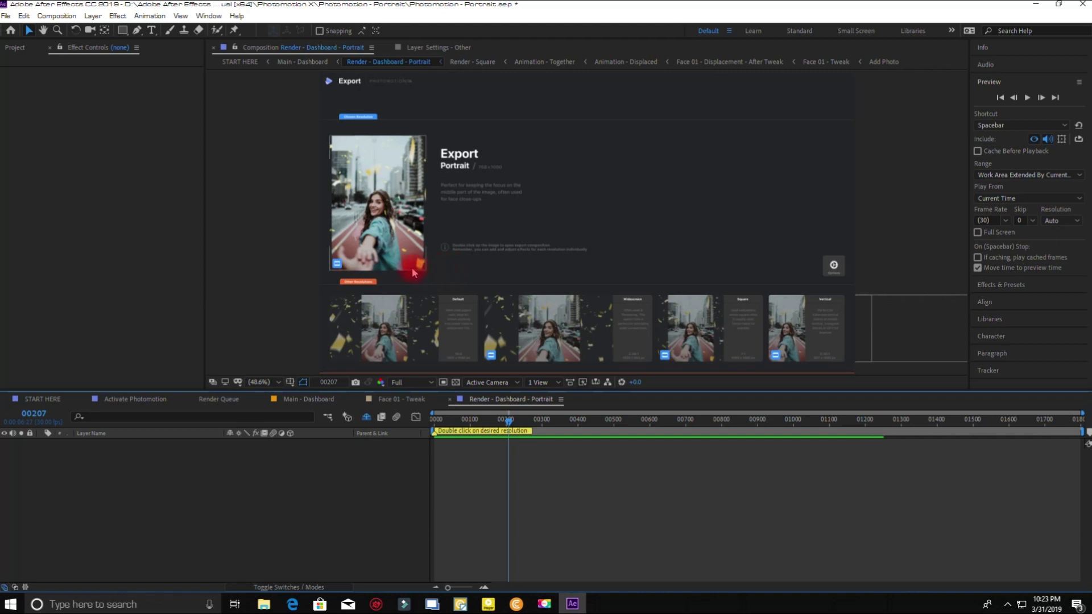
{"action": "left_click", "coordinate": [388, 236]}
{"action": "double_click", "coordinate": [387, 236]}
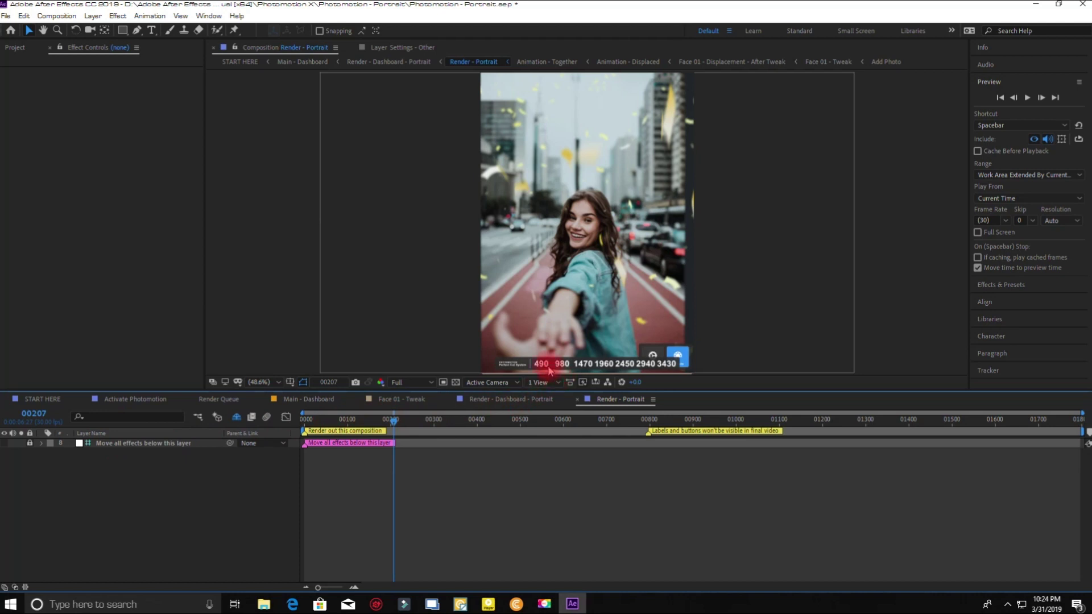
{"action": "left_click", "coordinate": [34, 414]}
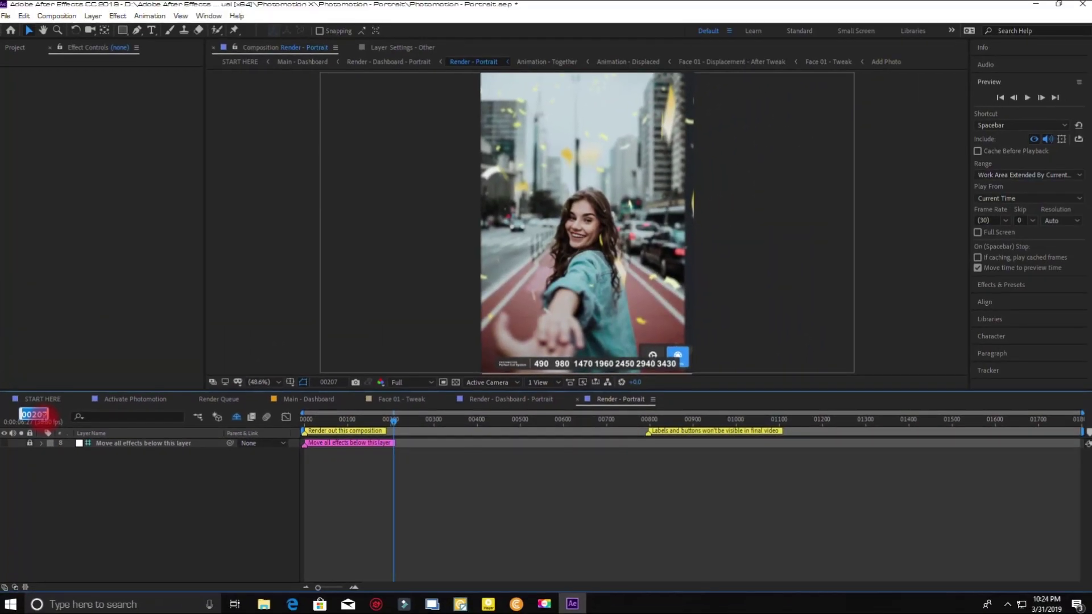
- Jump to frame 980, then open the Effects - All Galleries library
{"action": "type", "text": "980"}
{"action": "key", "text": "Return"}
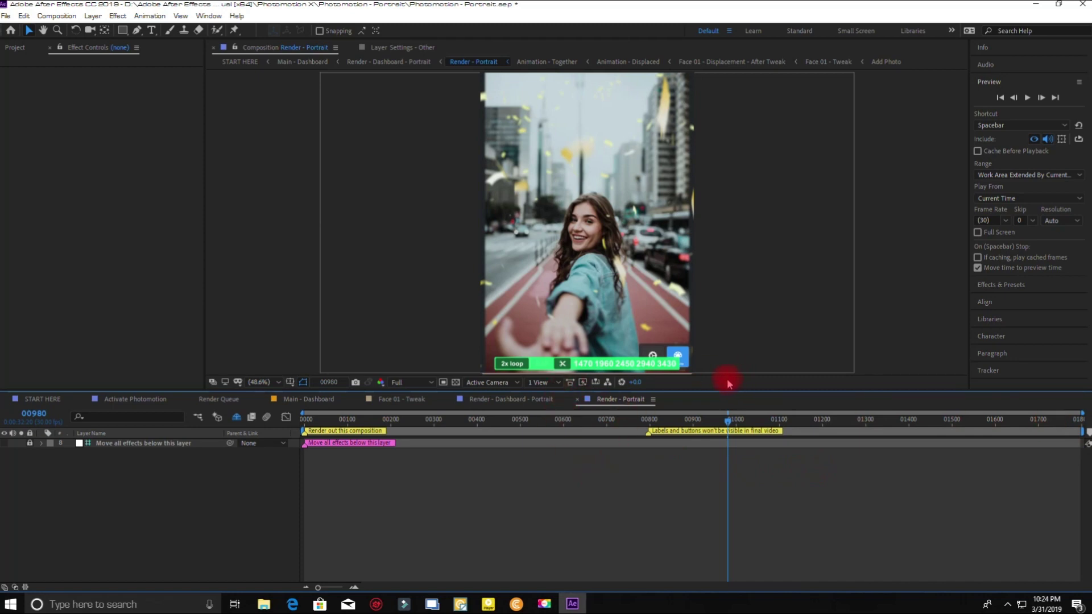
{"action": "left_click", "coordinate": [683, 357]}
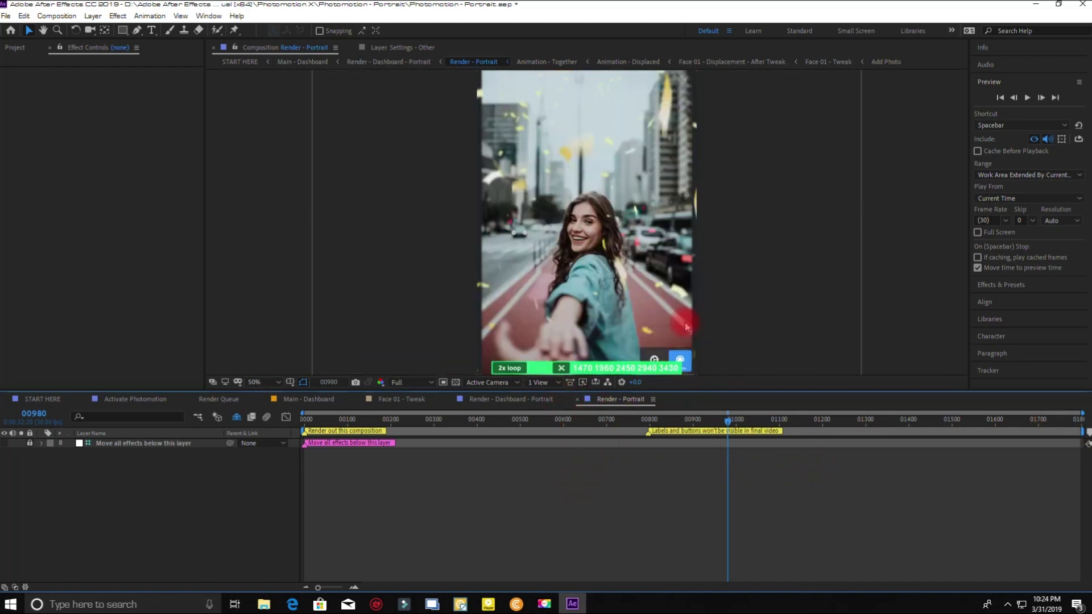
{"action": "left_click", "coordinate": [686, 363]}
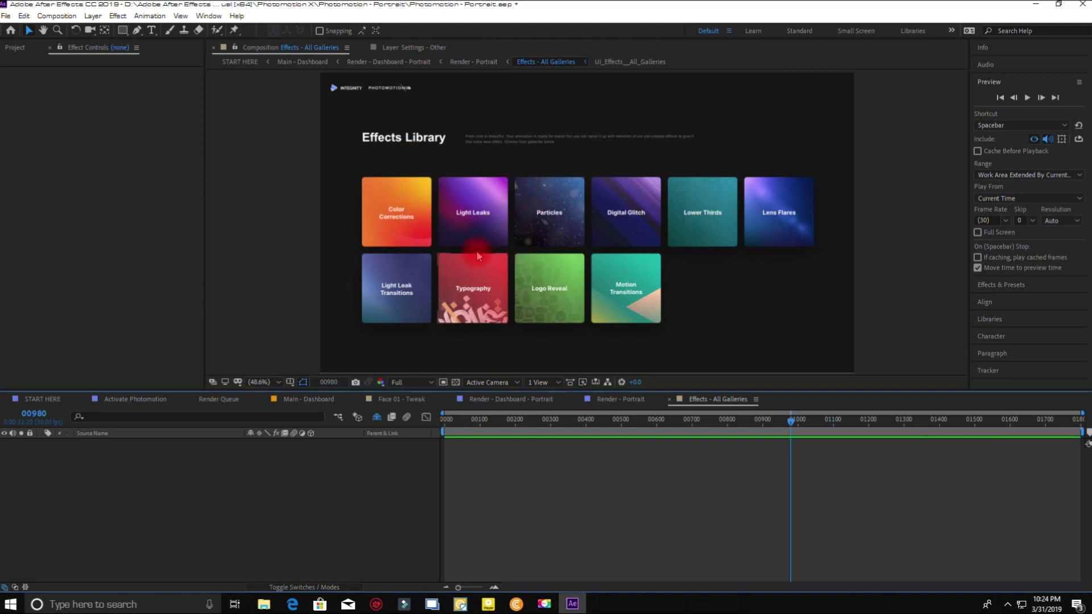
- Open the Particles gallery and scrub to preview its particle thumbnails
{"action": "left_click", "coordinate": [560, 232]}
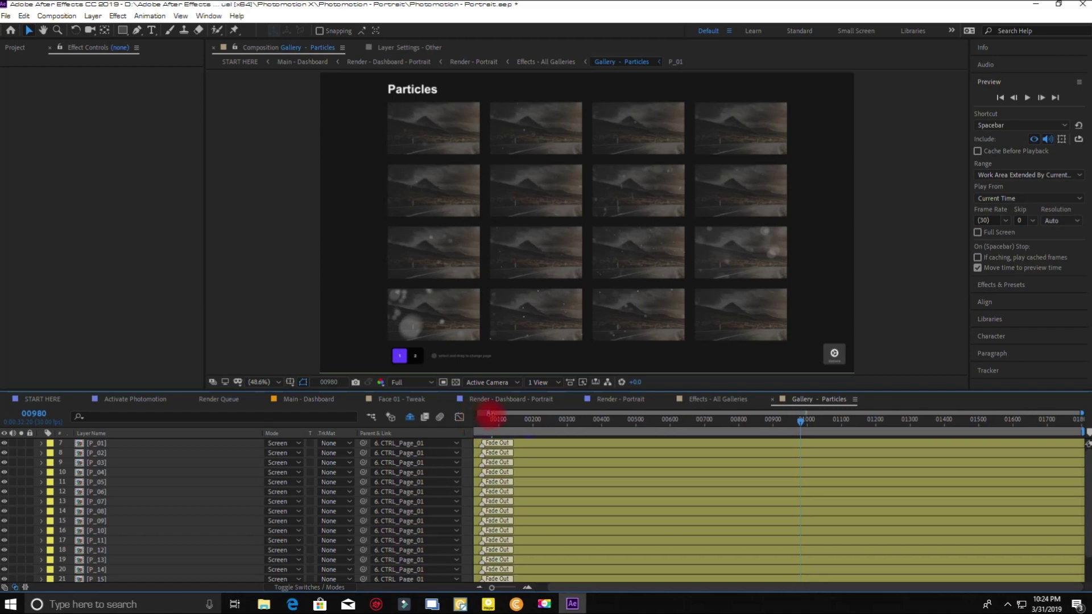
{"action": "left_click_drag", "start_coordinate": [487, 432], "coordinate": [525, 427]}
{"action": "left_click", "coordinate": [500, 430]}
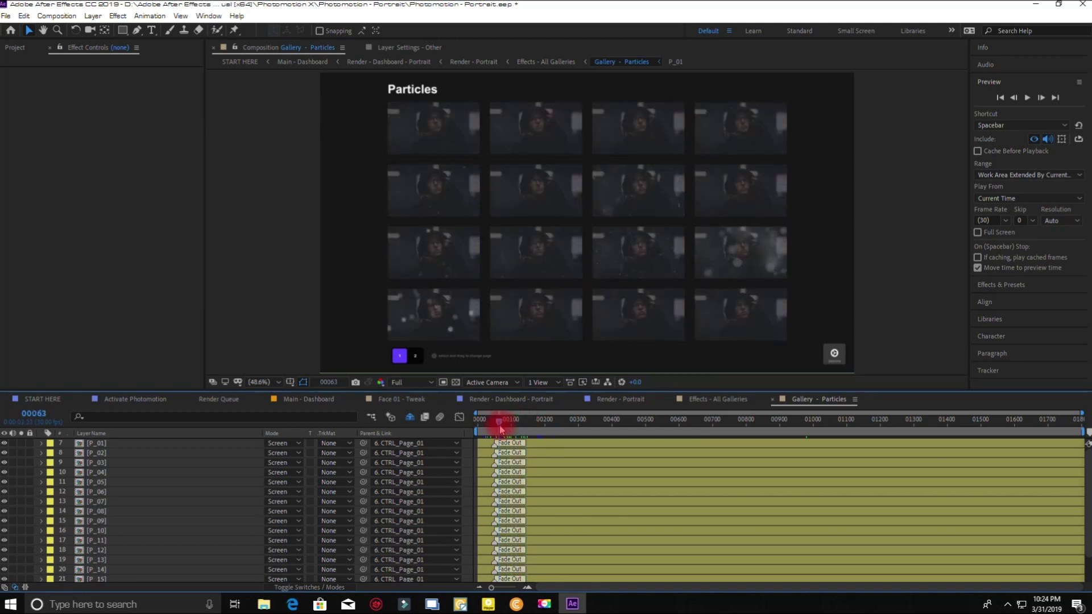
- Select and copy the P_13 particle effect, then return to Main - Dashboard
{"action": "left_click", "coordinate": [449, 336]}
{"action": "left_click", "coordinate": [445, 323]}
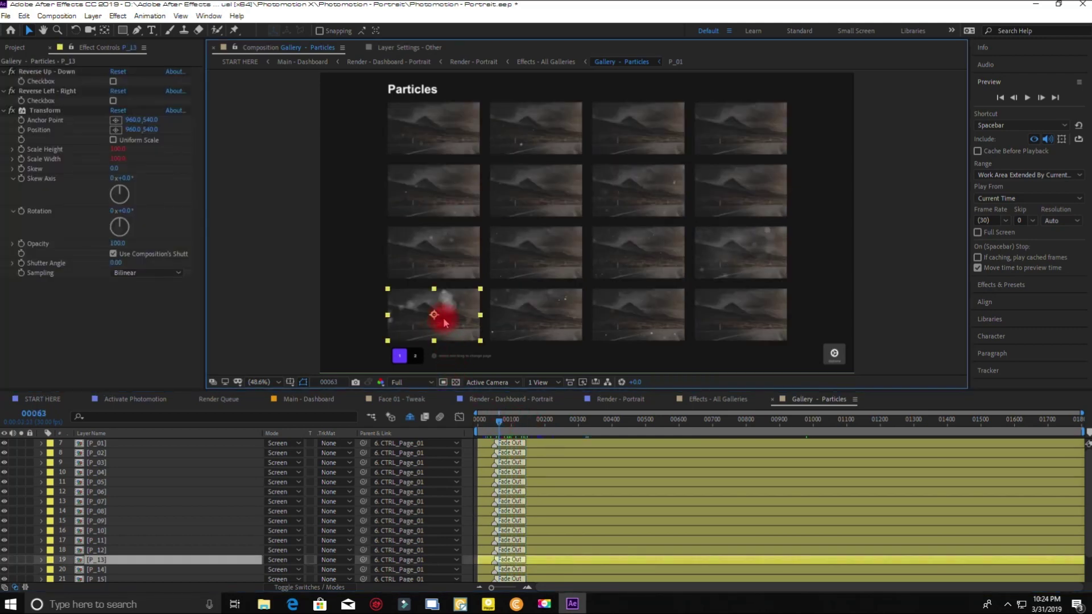
{"action": "left_click", "coordinate": [461, 398]}
{"action": "left_click", "coordinate": [333, 401]}
{"action": "left_click", "coordinate": [209, 492]}
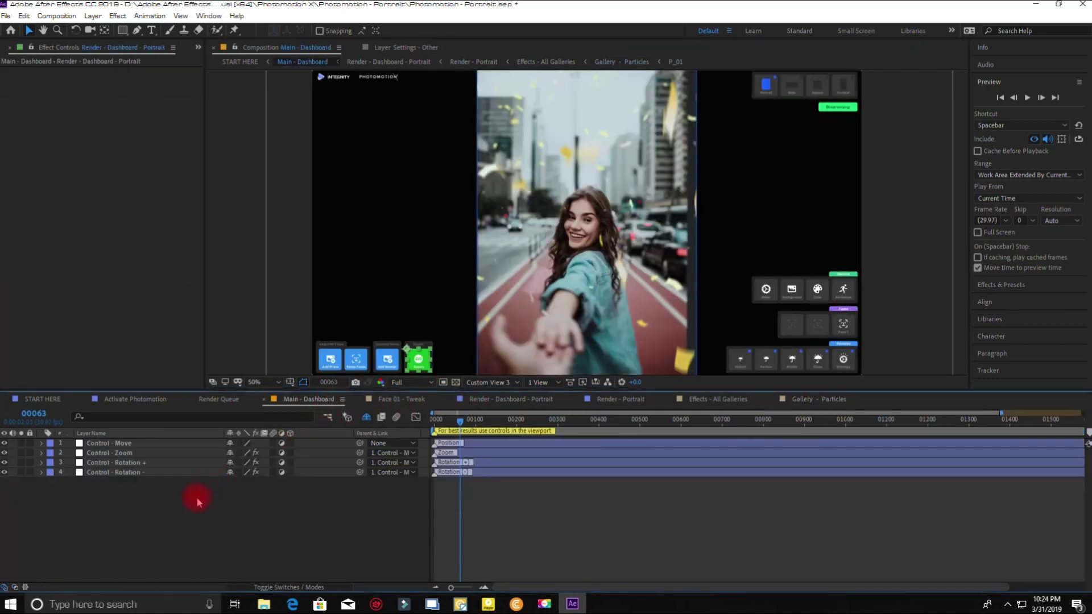
- Paste P_13 into Main - Dashboard and scrub from the first frame to preview it
{"action": "key", "text": "ctrl+v"}
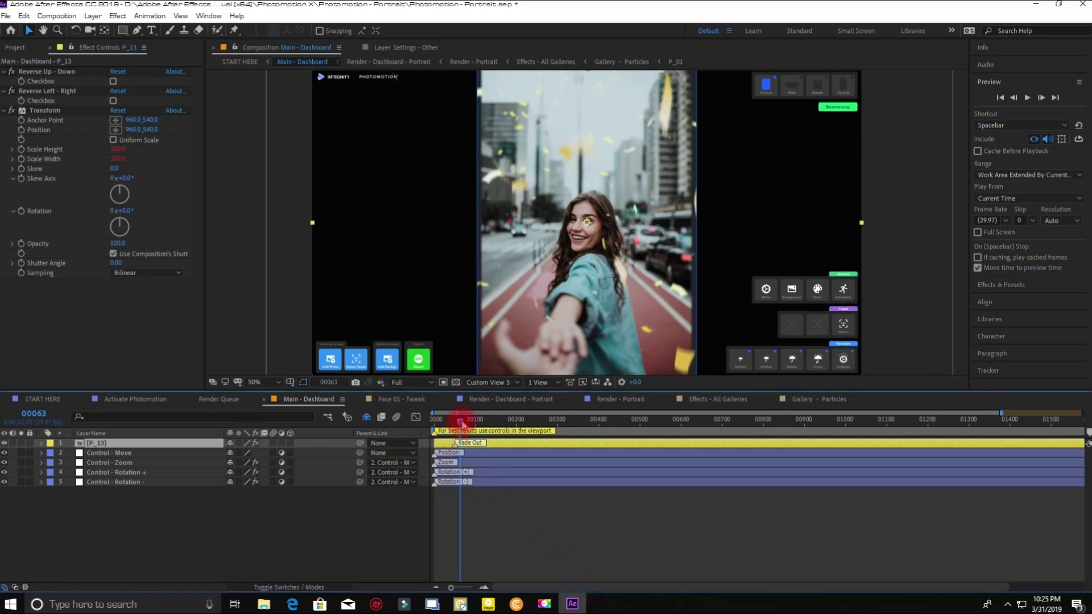
{"action": "left_click", "coordinate": [438, 422]}
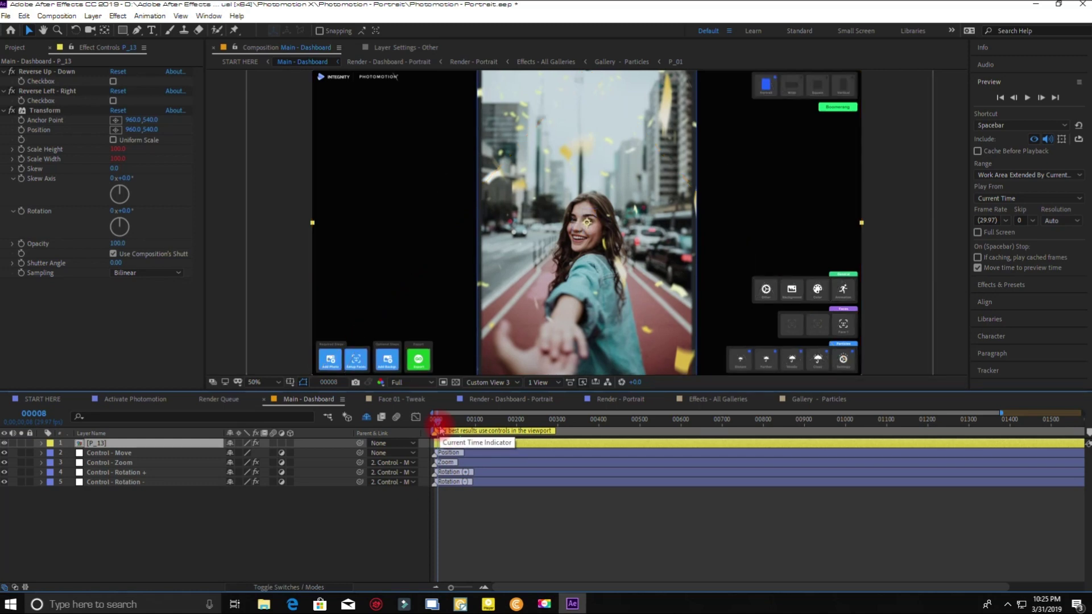
{"action": "left_click_drag", "start_coordinate": [438, 424], "coordinate": [488, 433]}
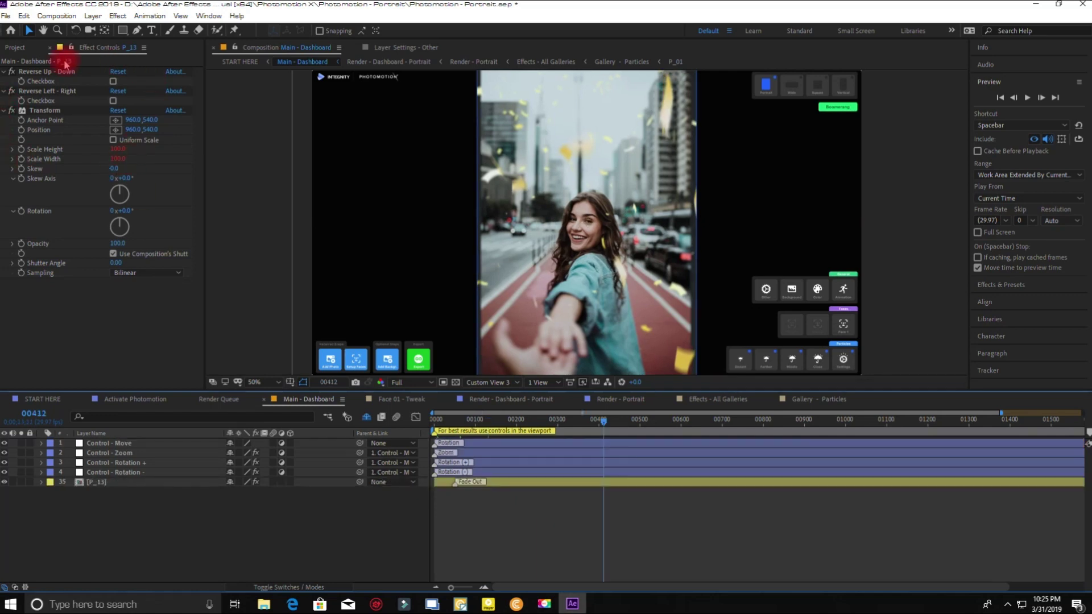
- Add Main - Dashboard to the Render Queue with a Lossless AVI output module
{"action": "left_click", "coordinate": [5, 16]}
{"action": "mouse_move", "coordinate": [71, 208]}
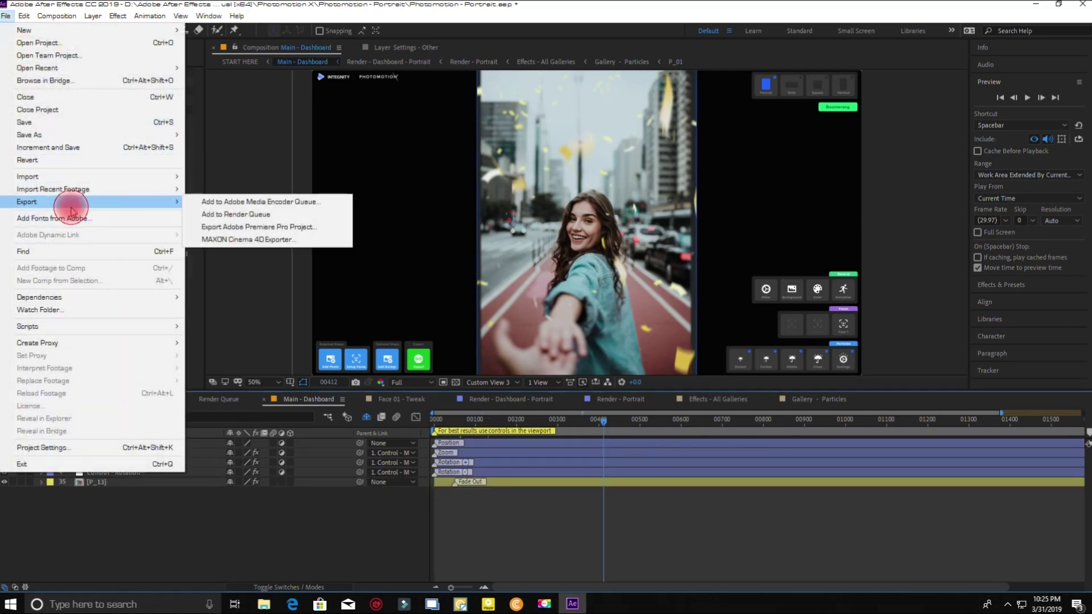
{"action": "left_click", "coordinate": [246, 213]}
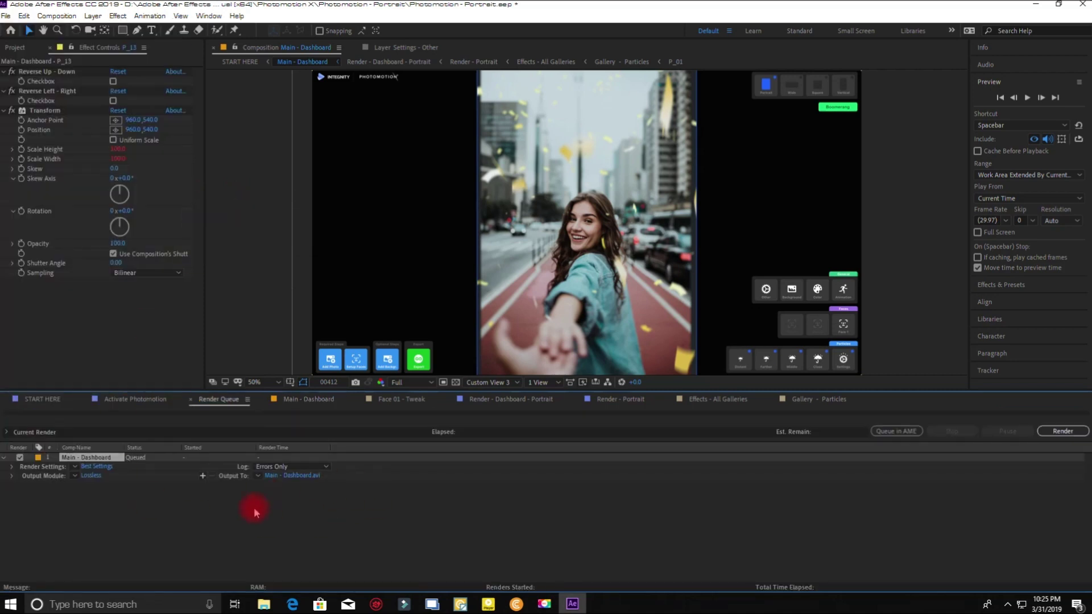
{"action": "left_click", "coordinate": [92, 476]}
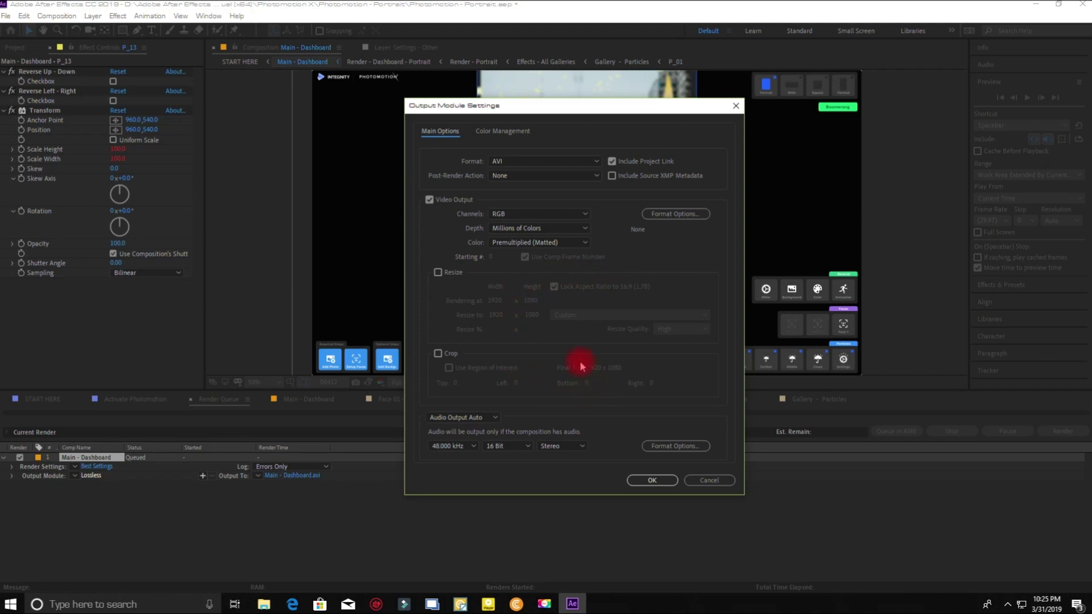
{"action": "left_click", "coordinate": [626, 482]}
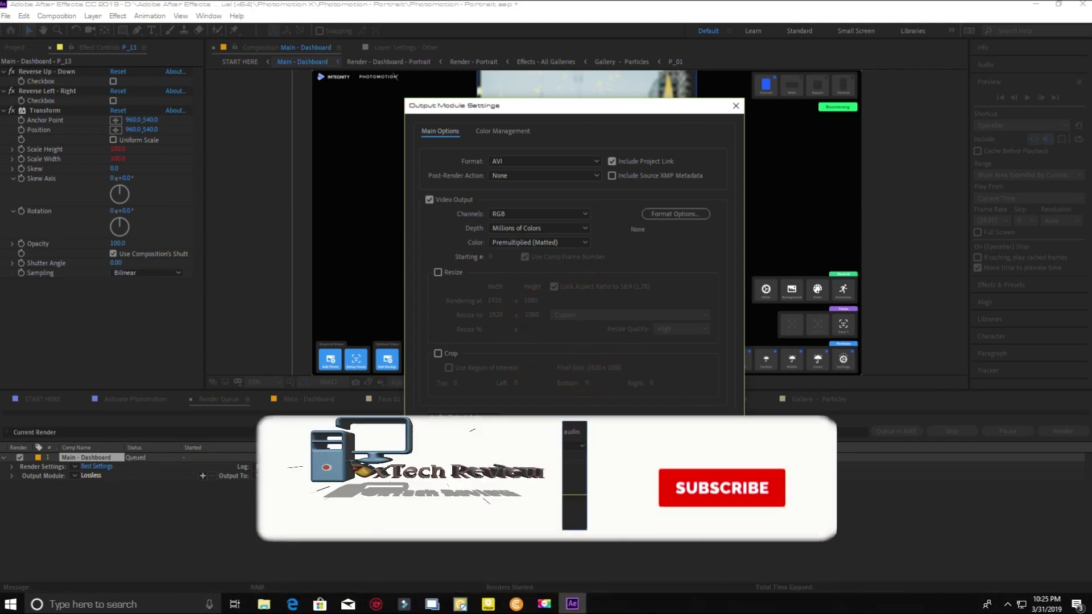